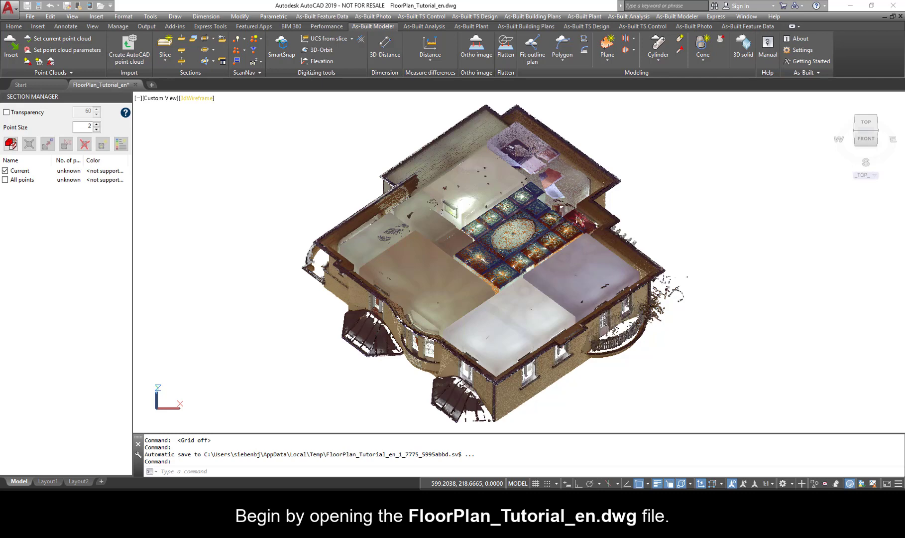
Step: With object snap off, cut a 0.1-thick XY-parallel slice through the point cloud
{"action": "key", "text": "ctrl+z"}
{"action": "key", "text": "F3"}
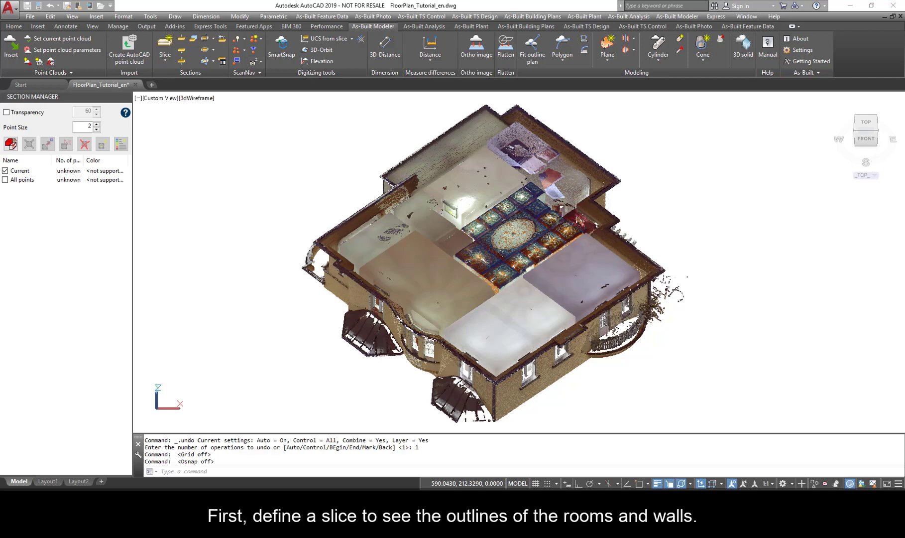
{"action": "left_click", "coordinate": [164, 59]}
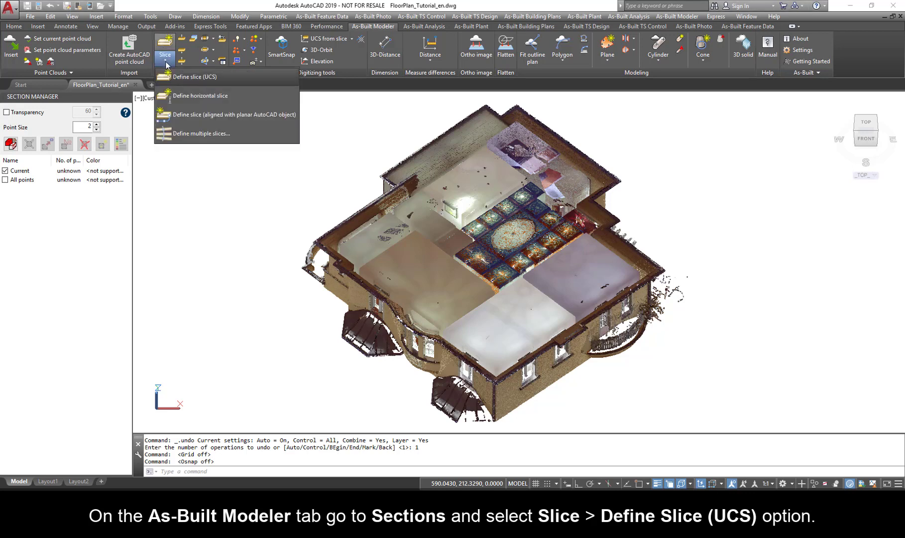
{"action": "left_click", "coordinate": [177, 77]}
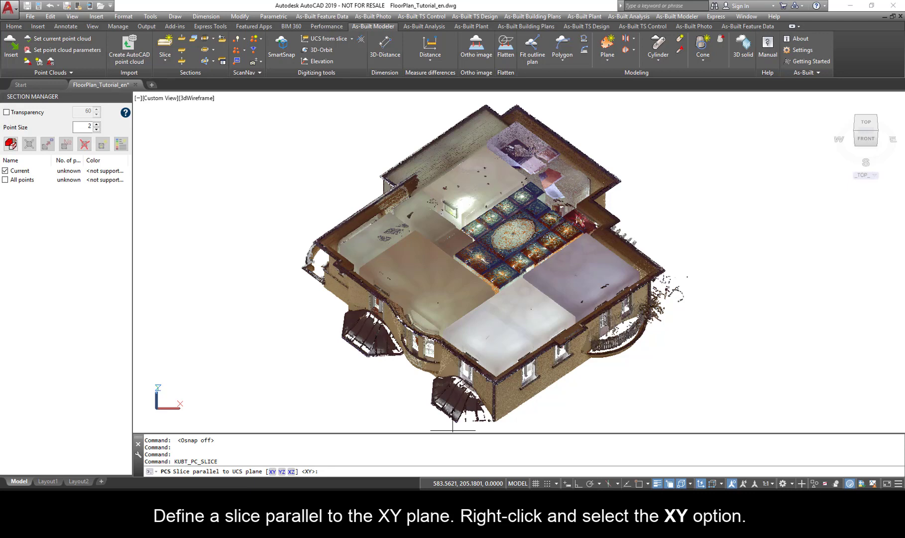
{"action": "right_click", "coordinate": [317, 382]}
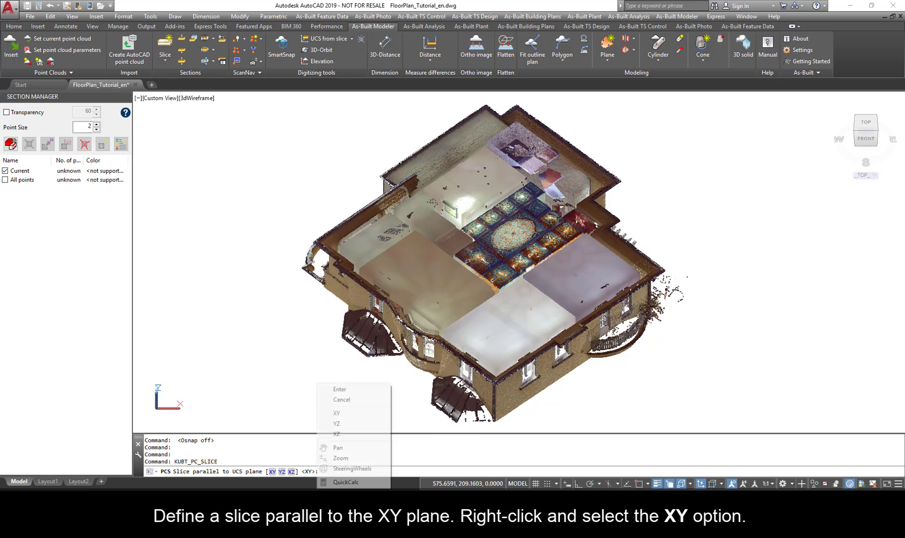
{"action": "left_click", "coordinate": [338, 413]}
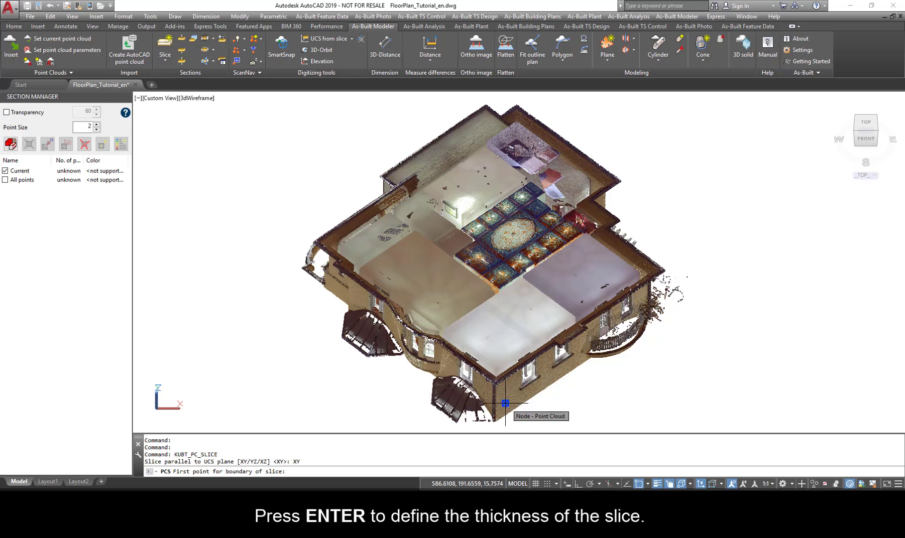
{"action": "left_click", "coordinate": [506, 403]}
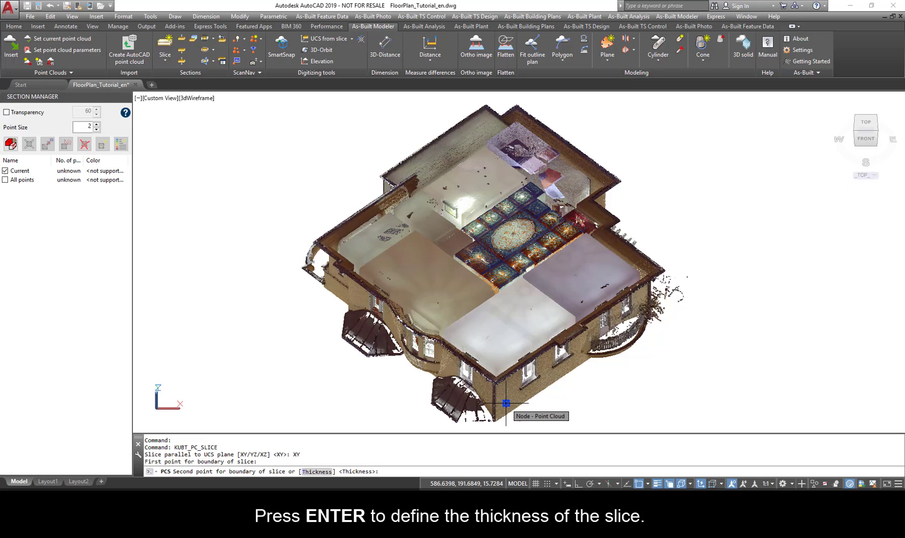
{"action": "key", "text": "Return"}
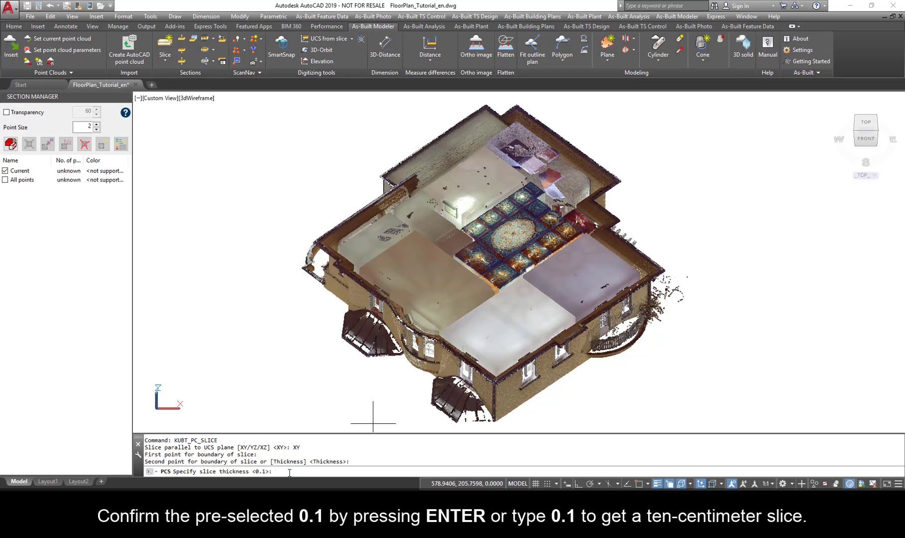
{"action": "key", "text": "Return"}
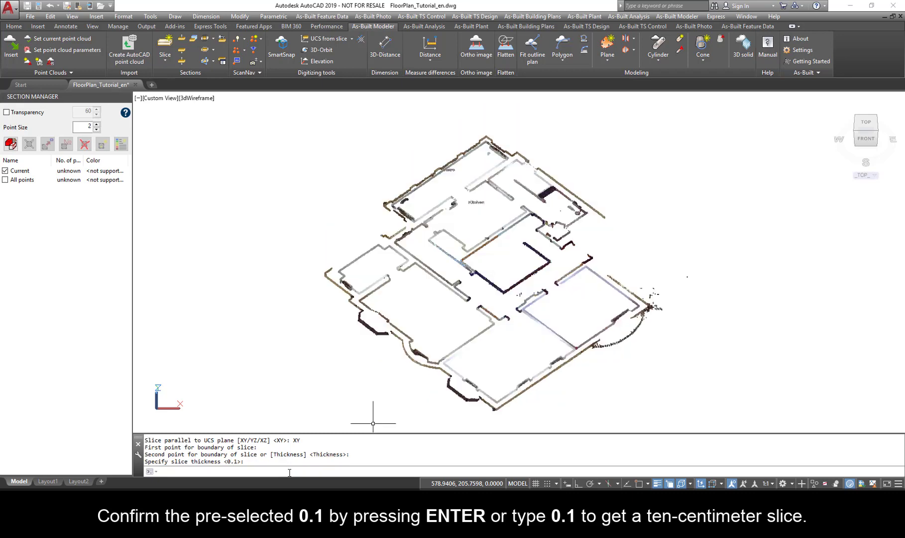
Step: Switch to top view and rename the Current section to Slice_Floor1
{"action": "left_click", "coordinate": [866, 122]}
{"action": "scroll", "coordinate": [488, 261], "scroll_direction": "up", "scroll_amount": 5}
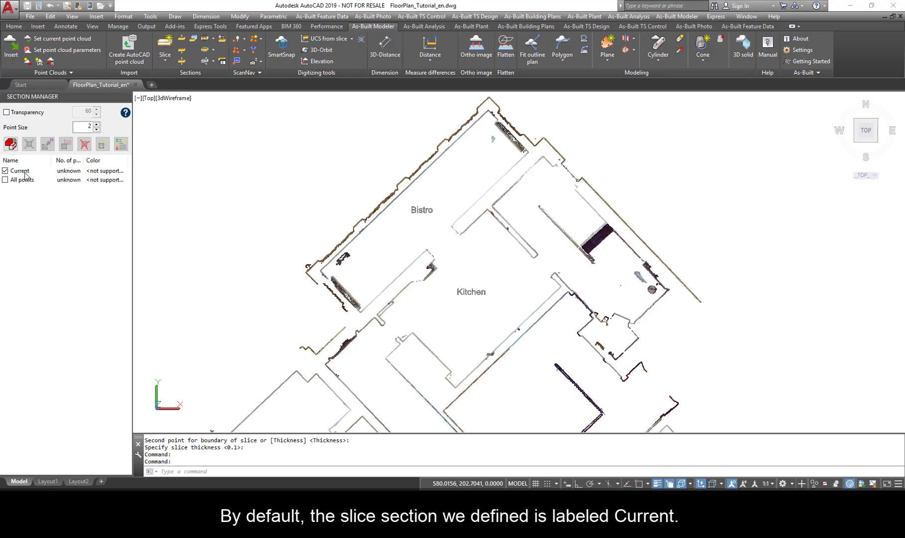
{"action": "left_click", "coordinate": [26, 172]}
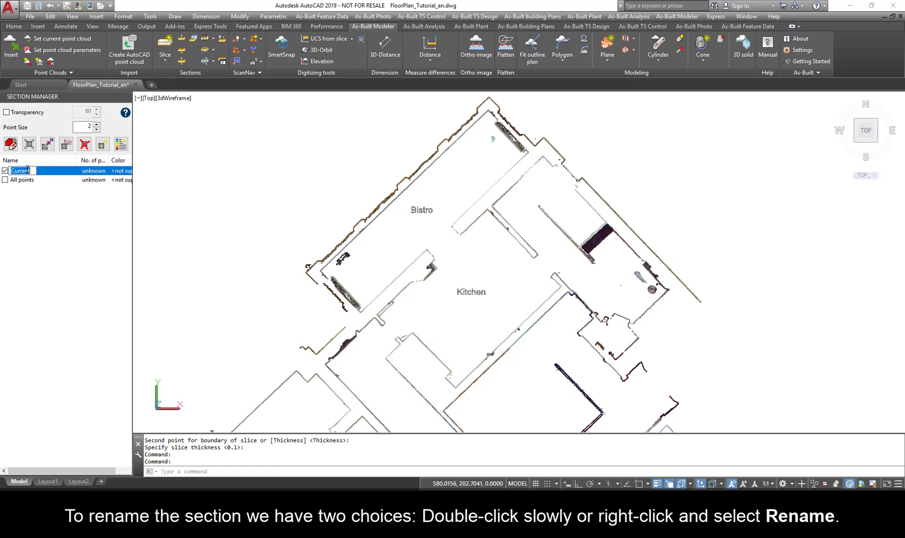
{"action": "right_click", "coordinate": [35, 172]}
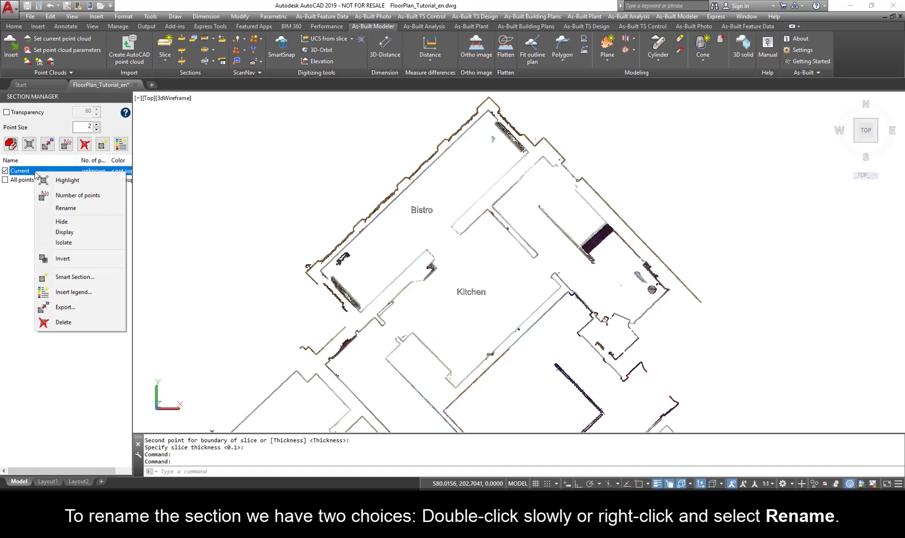
{"action": "left_click", "coordinate": [55, 208]}
{"action": "type", "text": "Slice_Floor1"}
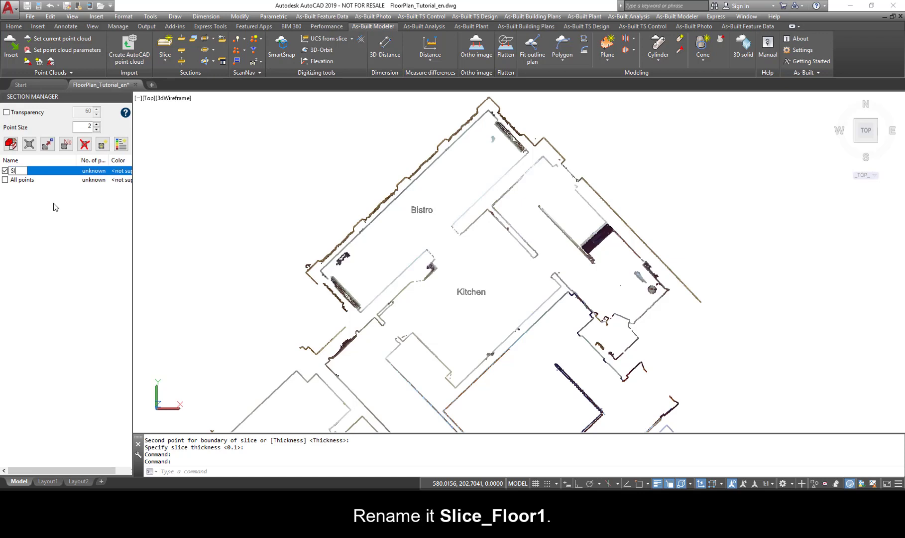
{"action": "left_click", "coordinate": [71, 201]}
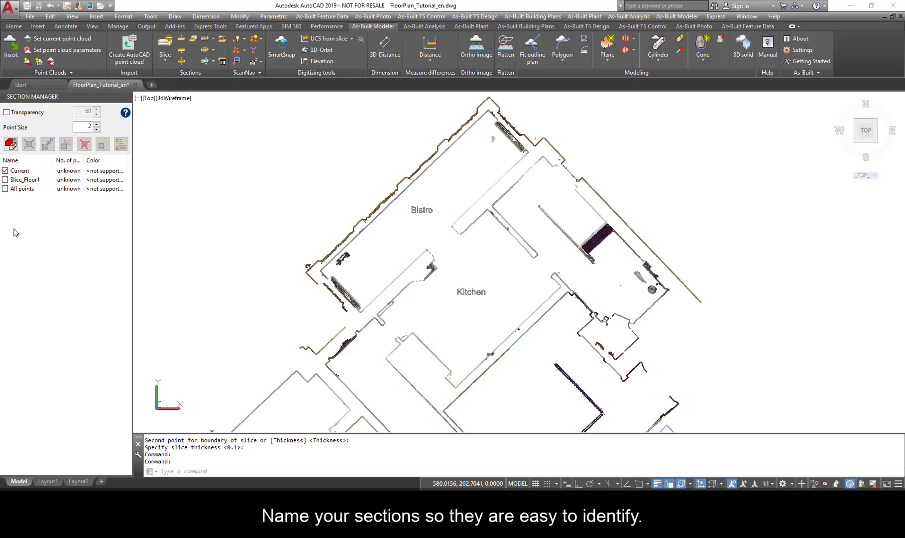
Step: Toggle section and all-points visibility, then isolate Slice_Floor1 so only the slice shows
{"action": "left_click", "coordinate": [18, 188]}
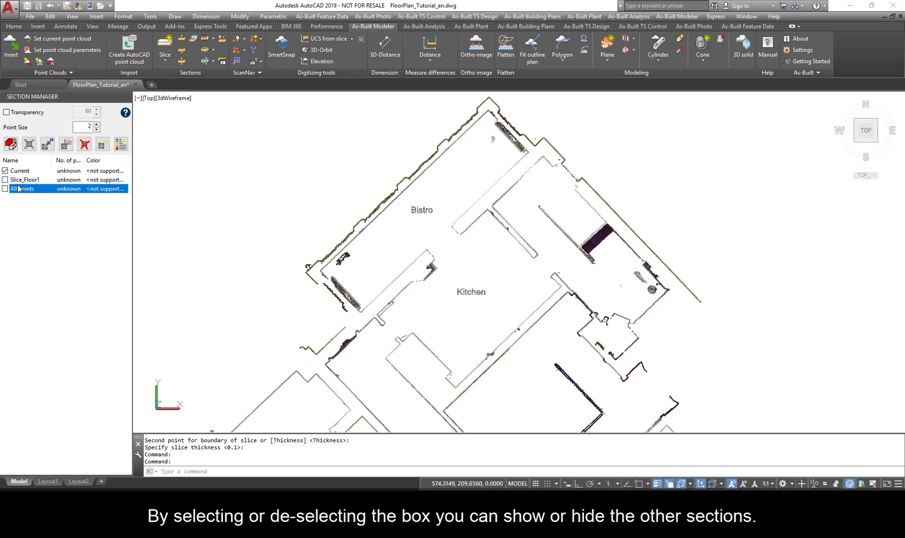
{"action": "left_click", "coordinate": [5, 189]}
{"action": "left_click", "coordinate": [5, 171]}
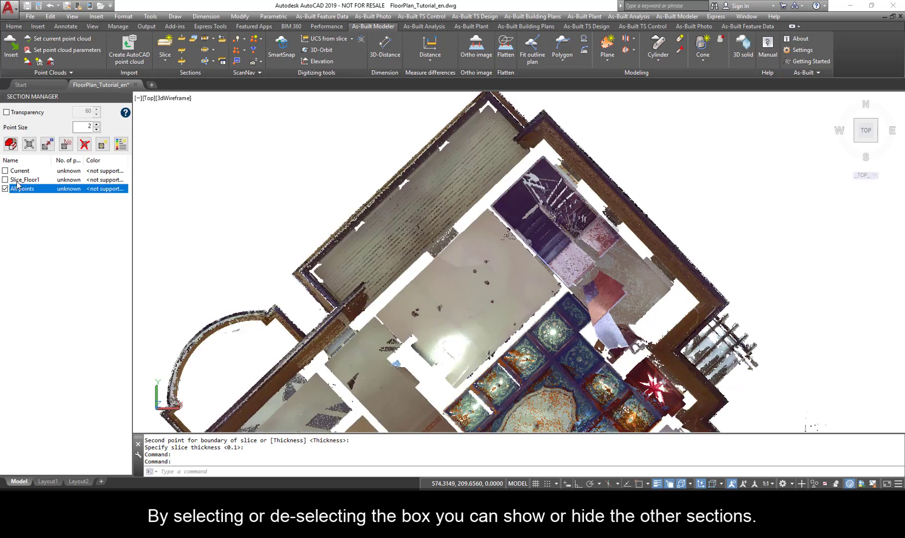
{"action": "left_click", "coordinate": [15, 180]}
{"action": "left_click", "coordinate": [5, 189]}
{"action": "left_click", "coordinate": [18, 188]}
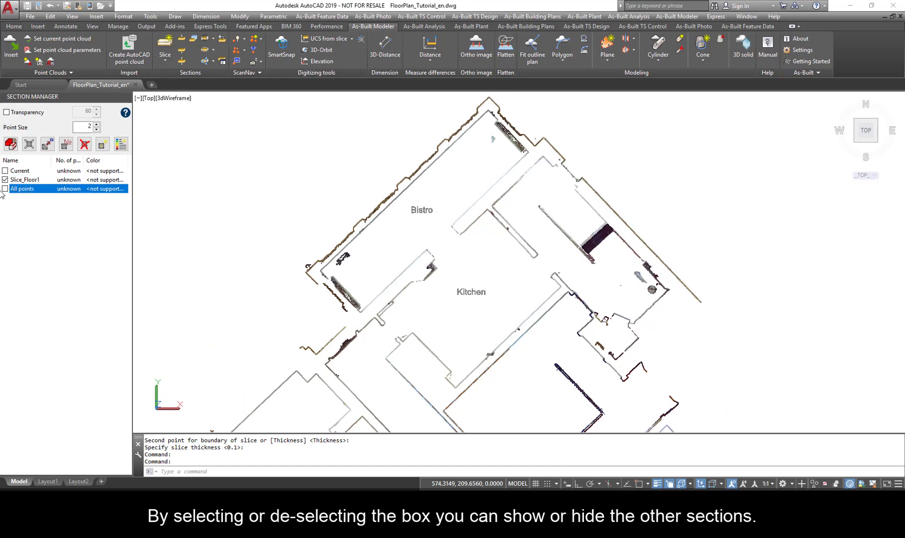
{"action": "left_click", "coordinate": [5, 189]}
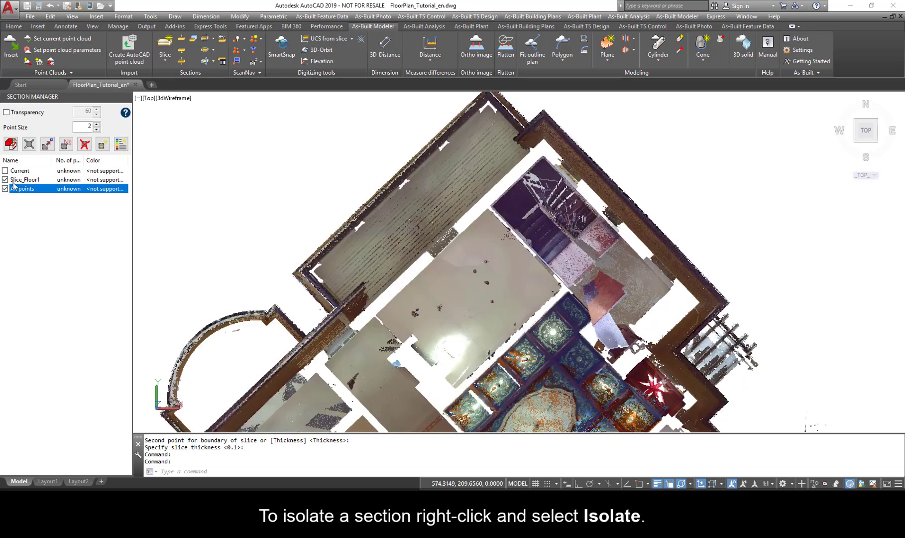
{"action": "right_click", "coordinate": [13, 182]}
{"action": "left_click", "coordinate": [44, 254]}
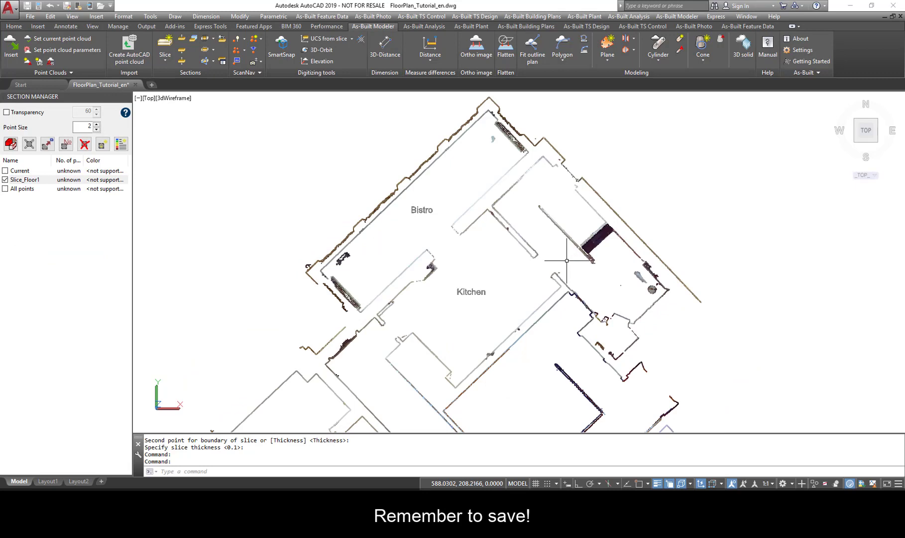
Step: Undo the last operation and make RoomOutline the current layer
{"action": "key", "text": "ctrl+z"}
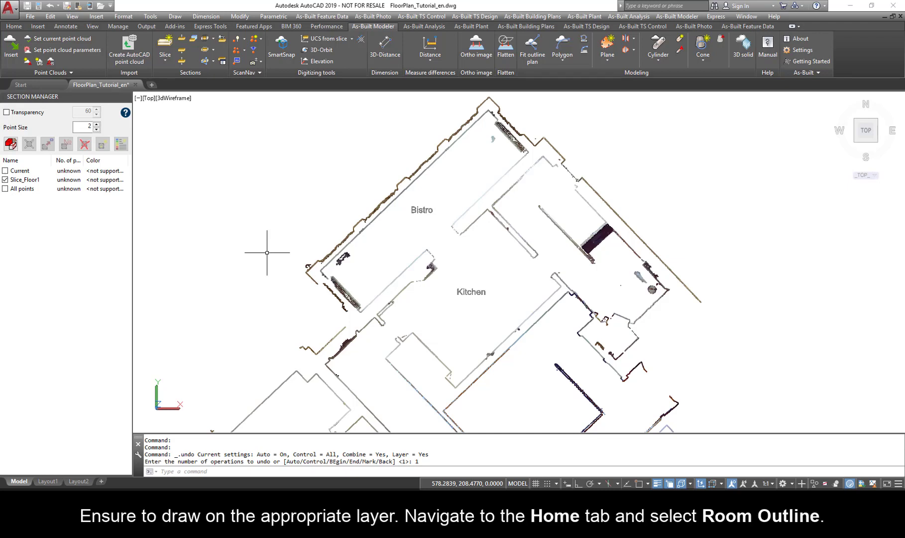
{"action": "left_click", "coordinate": [13, 27]}
{"action": "left_click", "coordinate": [437, 39]}
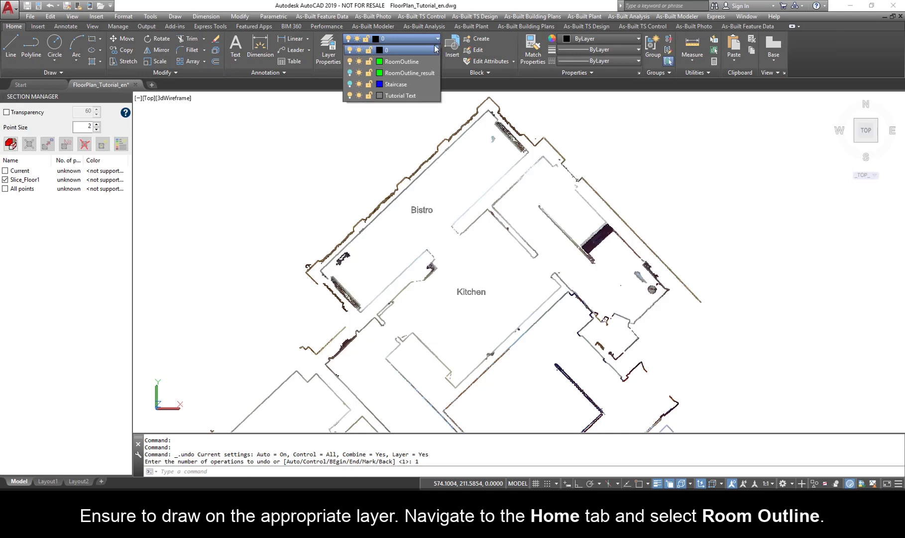
{"action": "left_click", "coordinate": [394, 62]}
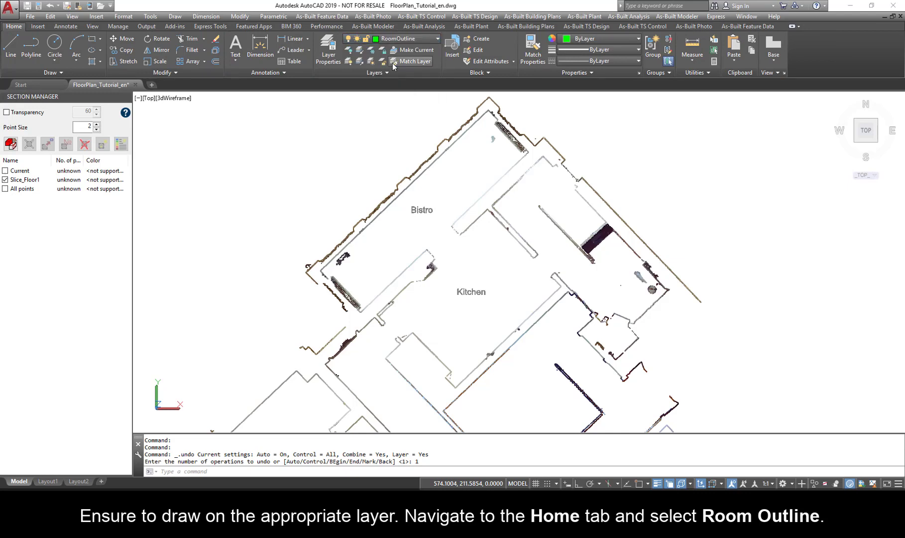
Step: Start the PCWALLFIT wall-fitting command from the Building Plans tools
{"action": "left_click", "coordinate": [505, 26]}
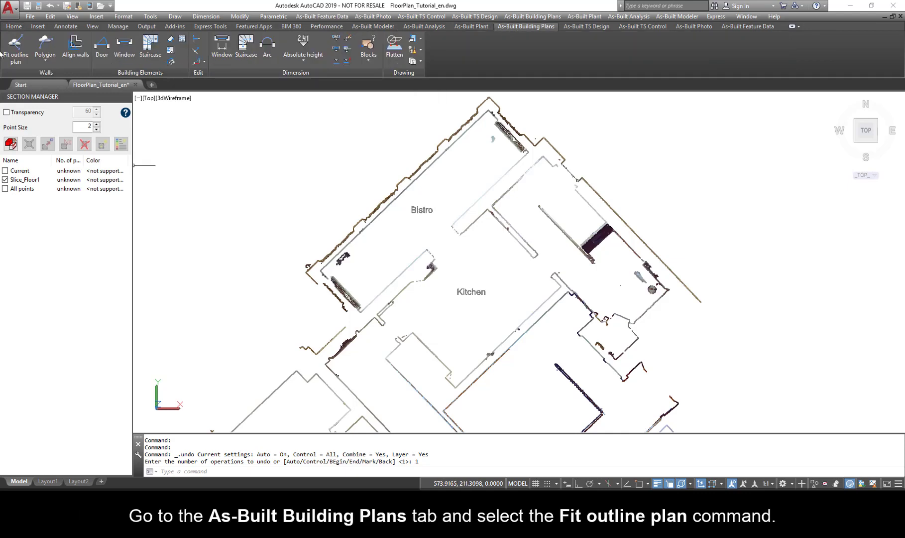
{"action": "left_click", "coordinate": [17, 57]}
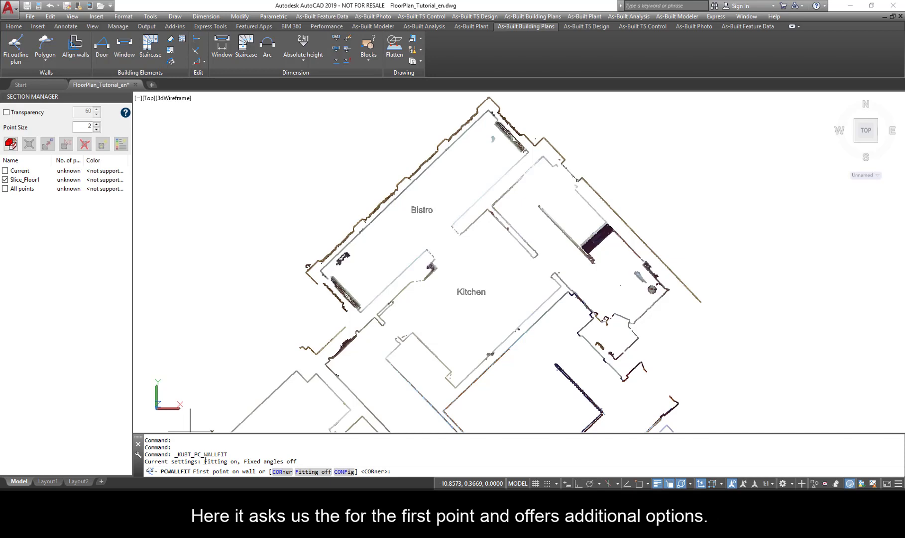
{"action": "left_click_drag", "start_coordinate": [146, 464], "coordinate": [238, 461]}
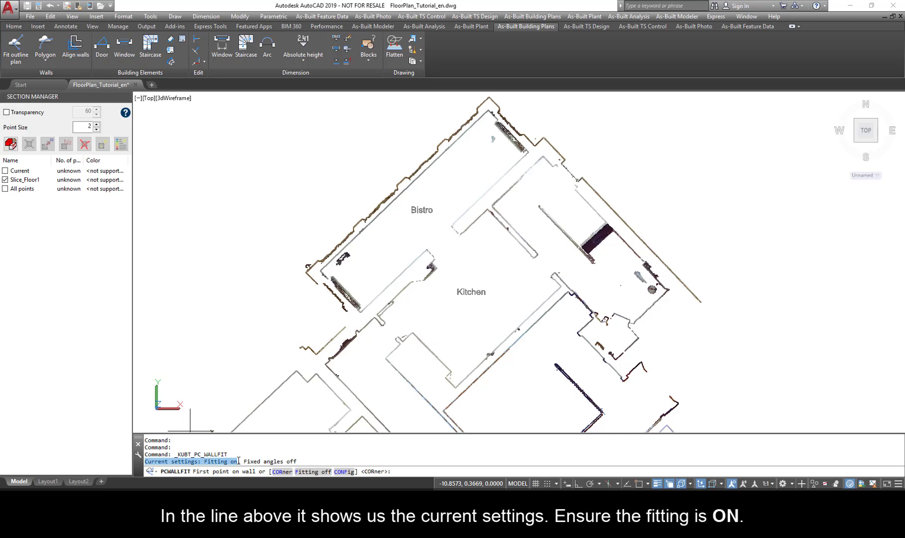
{"action": "left_click", "coordinate": [343, 450]}
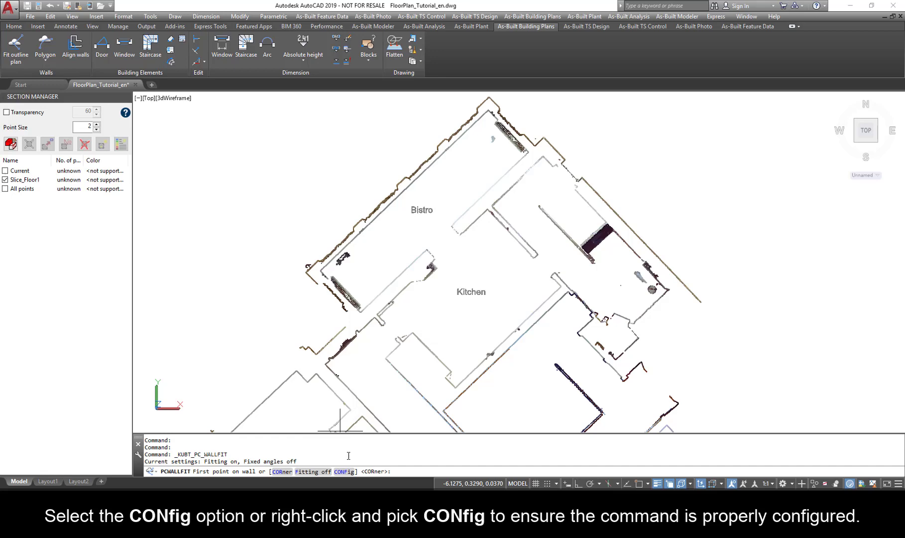
{"action": "right_click", "coordinate": [404, 300]}
Step: Configure wall fit for 2D polyline output with a 0.1 m search width and connected segments
{"action": "left_click", "coordinate": [450, 371]}
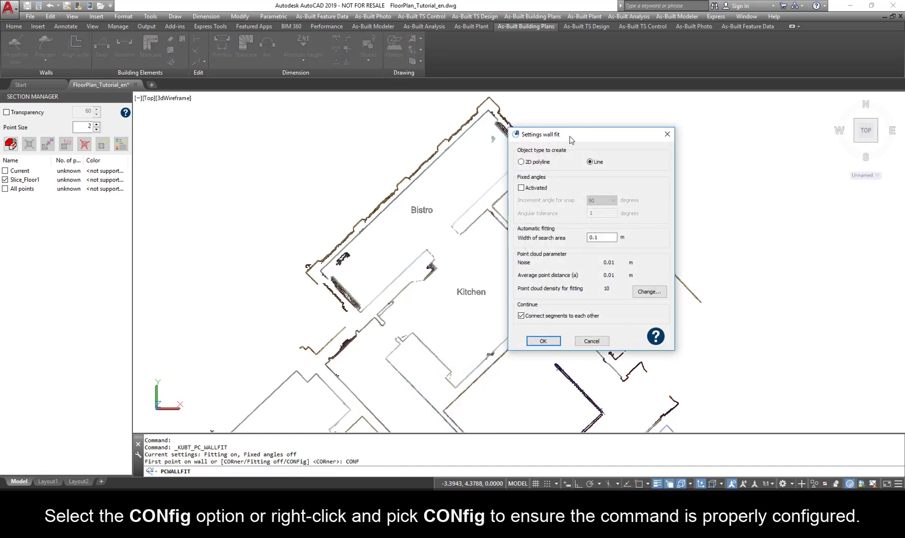
{"action": "left_click", "coordinate": [522, 163]}
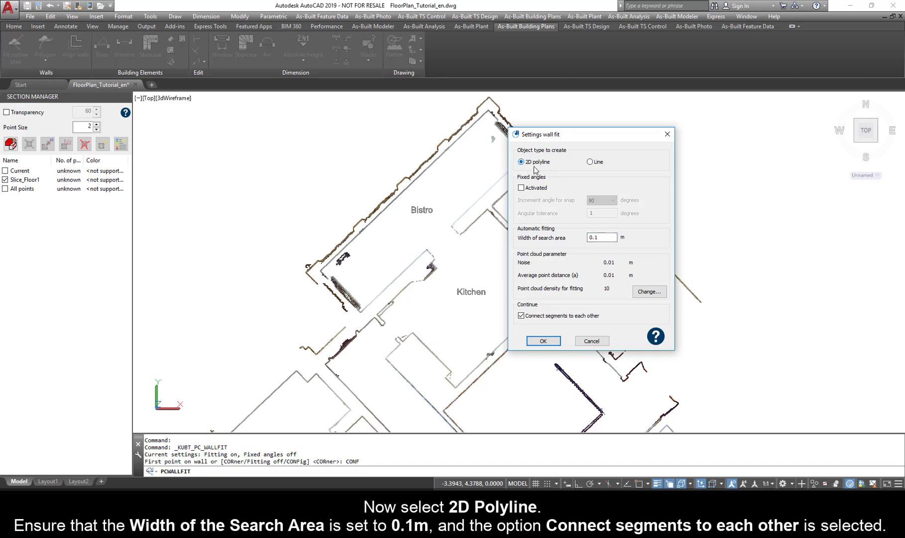
{"action": "left_click", "coordinate": [605, 237]}
{"action": "left_click", "coordinate": [541, 341]}
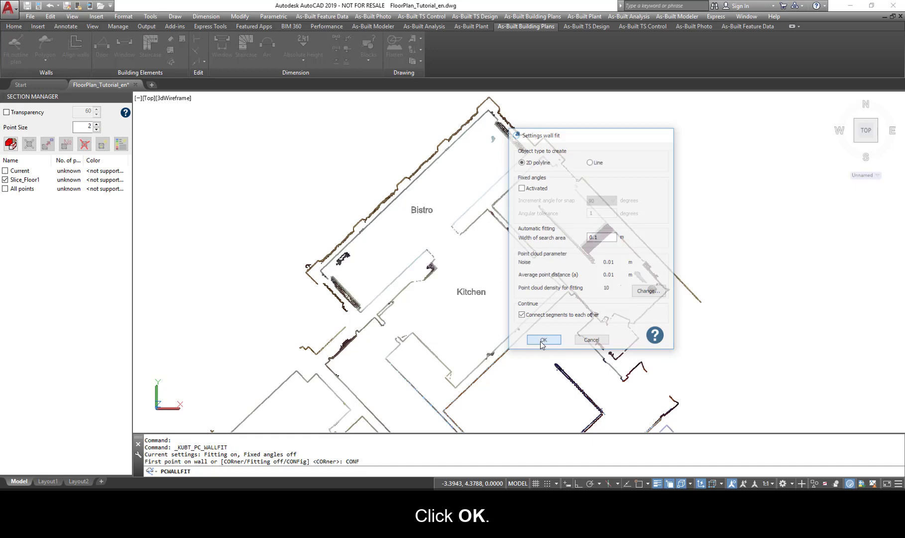
Step: Turn off 3D object snapping
{"action": "scroll", "coordinate": [491, 219], "scroll_direction": "up", "scroll_amount": 2}
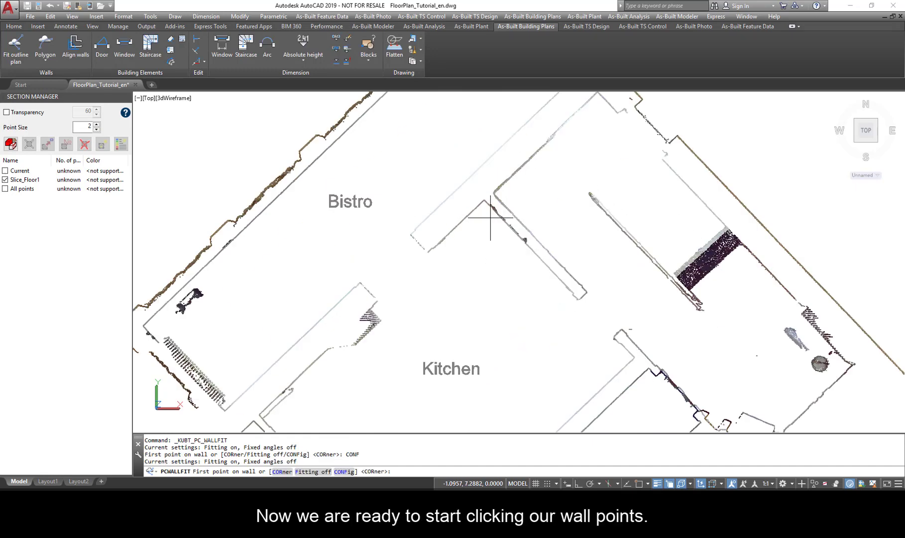
{"action": "scroll", "coordinate": [487, 209], "scroll_direction": "up", "scroll_amount": 1}
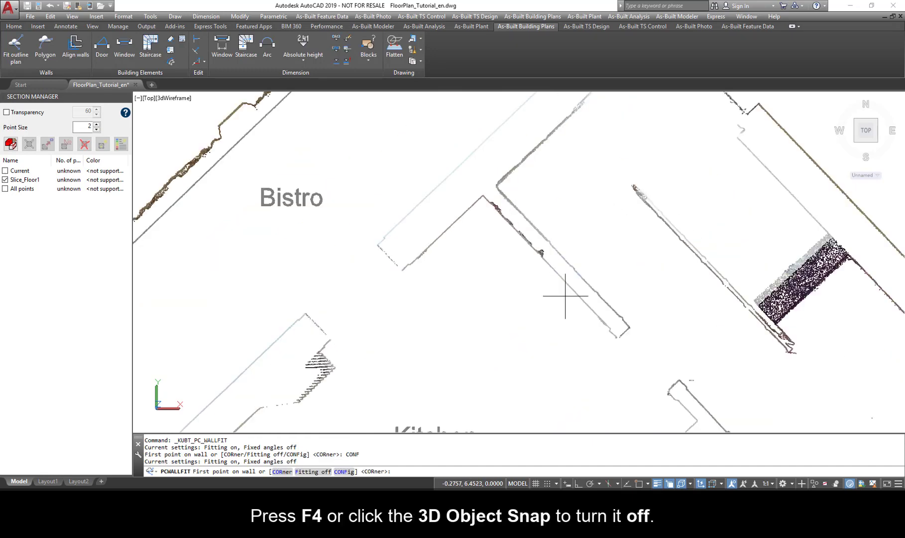
{"action": "left_click", "coordinate": [681, 484]}
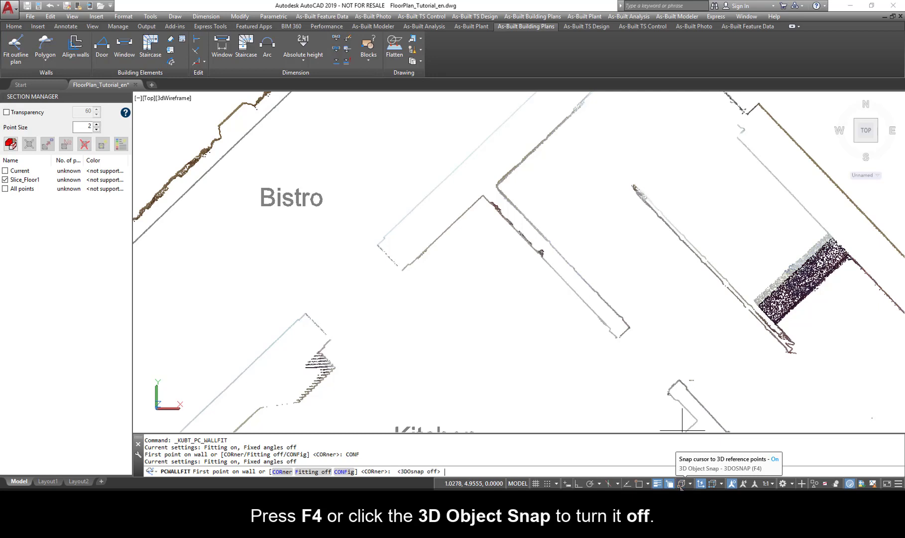
Step: Fit the first kitchen walls, including the long wall, by picking two points along each
{"action": "left_click", "coordinate": [485, 202]}
{"action": "left_click", "coordinate": [592, 312]}
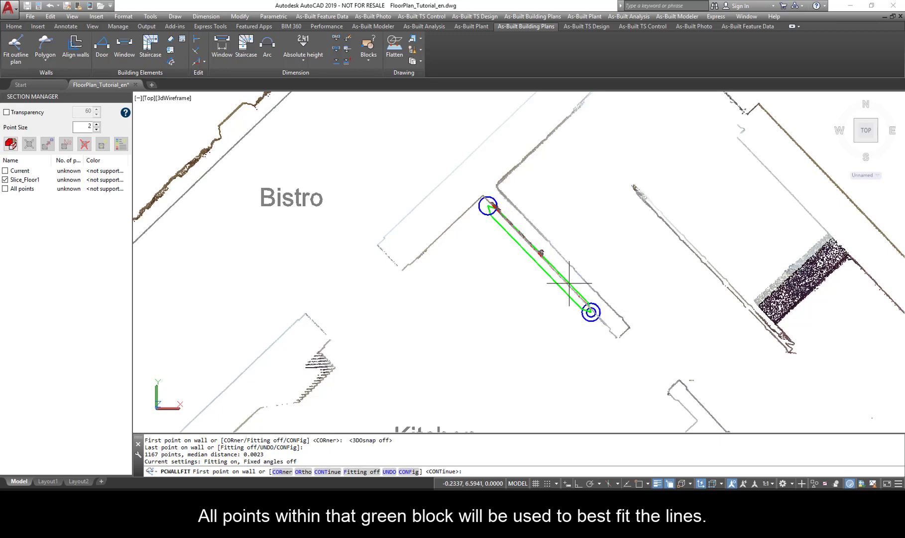
{"action": "scroll", "coordinate": [542, 263], "scroll_direction": "up", "scroll_amount": 3}
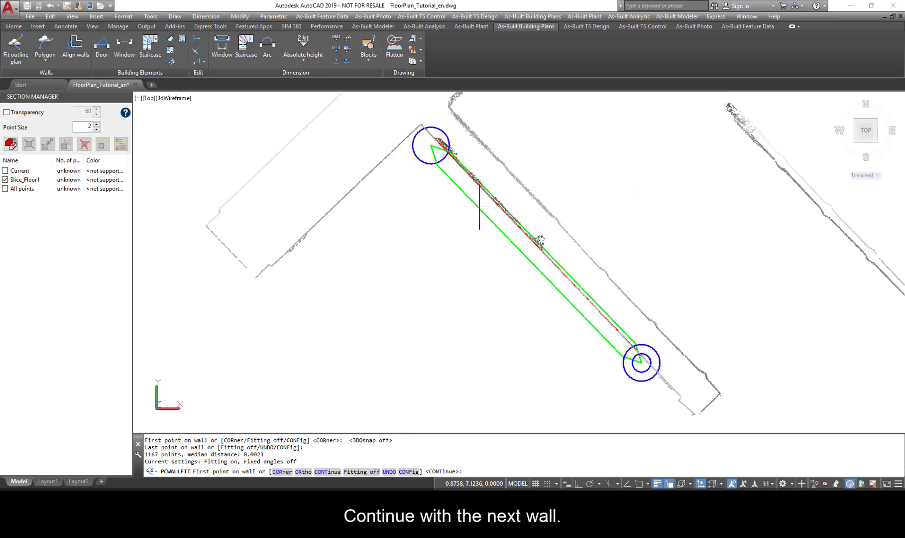
{"action": "scroll", "coordinate": [483, 167], "scroll_direction": "down", "scroll_amount": 6}
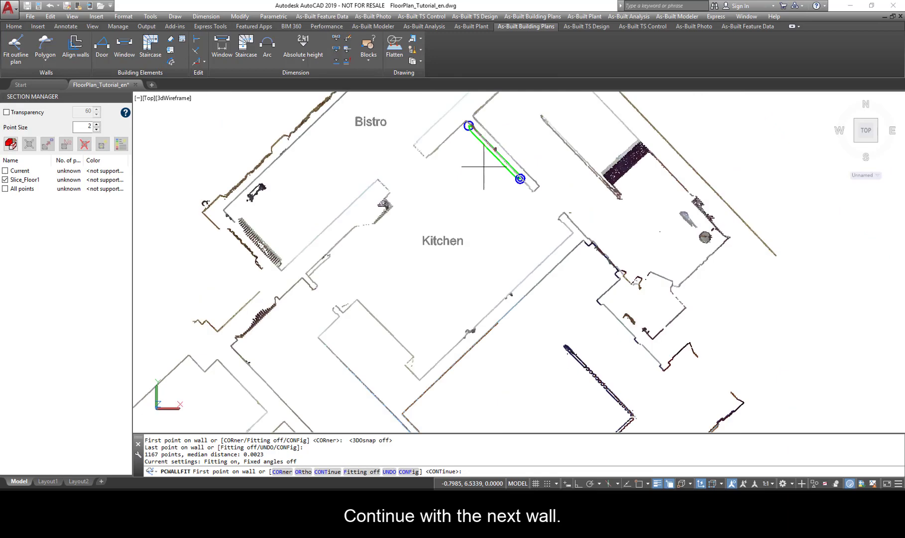
{"action": "left_click", "coordinate": [558, 244]}
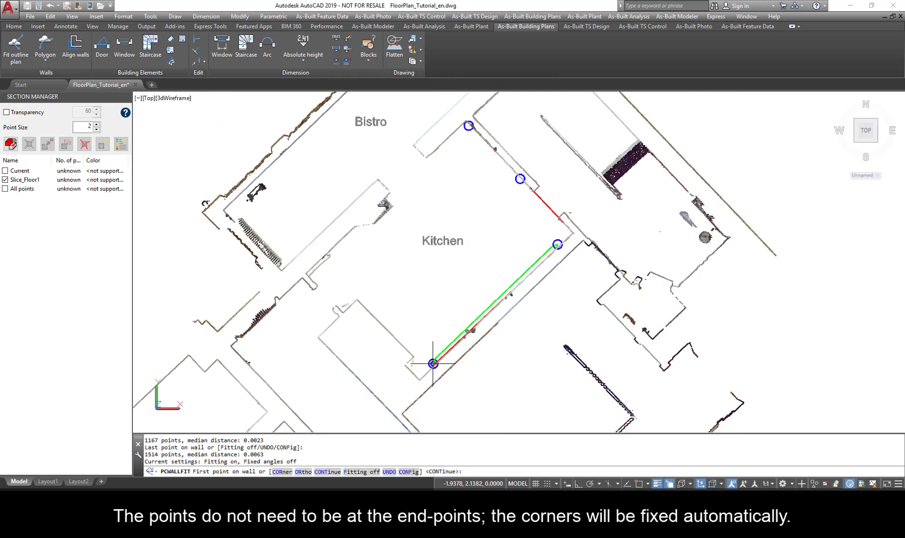
{"action": "scroll", "coordinate": [415, 383], "scroll_direction": "up", "scroll_amount": 3}
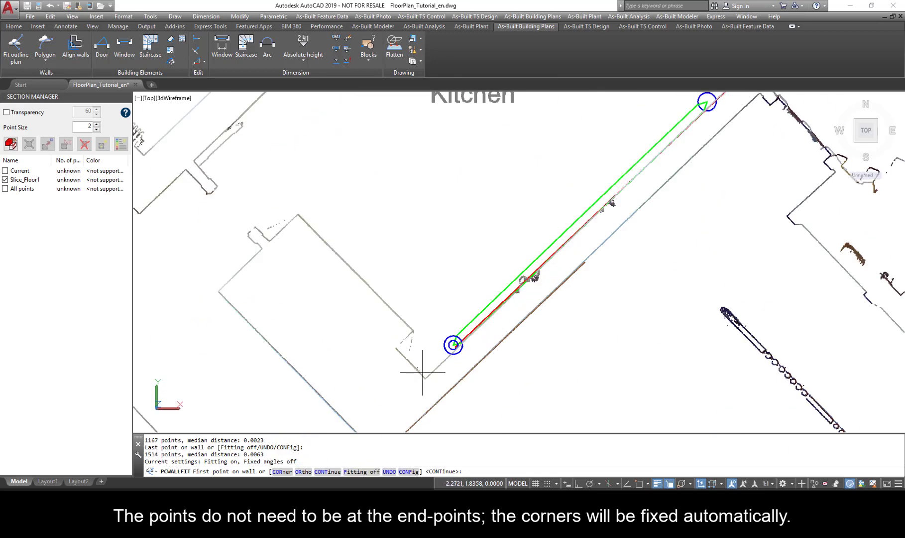
{"action": "left_click", "coordinate": [423, 372]}
{"action": "left_click", "coordinate": [399, 348]}
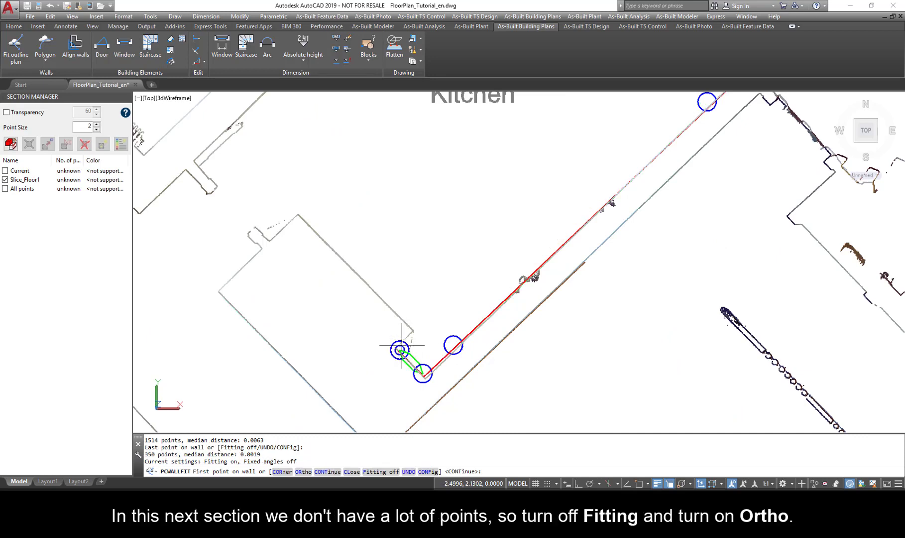
Step: With fitting off and Ortho on, place a short wall at 90° to the previous one
{"action": "right_click", "coordinate": [454, 274]}
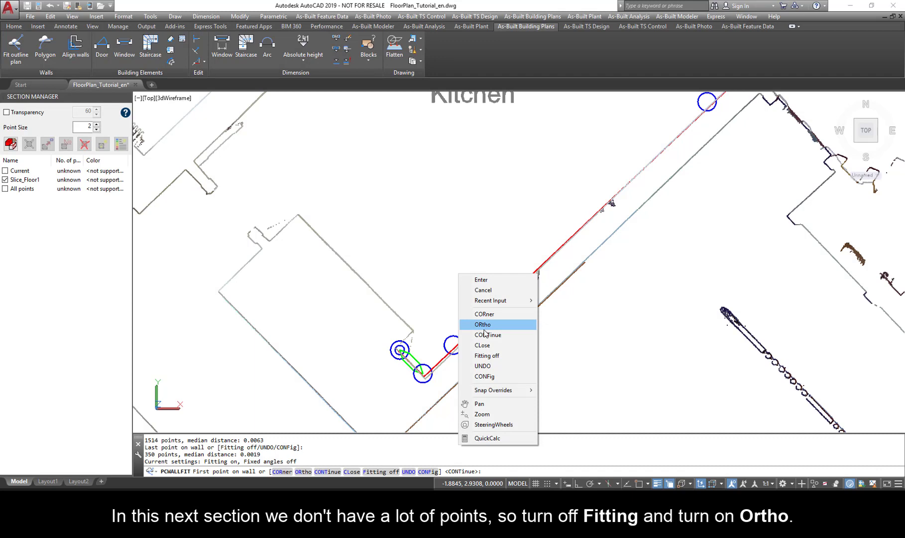
{"action": "left_click", "coordinate": [478, 353]}
{"action": "right_click", "coordinate": [473, 219]}
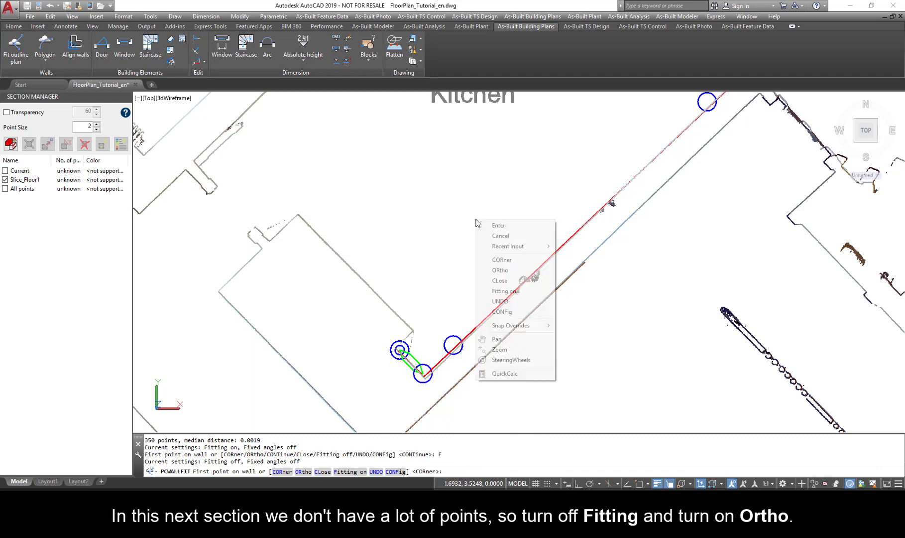
{"action": "left_click", "coordinate": [498, 269]}
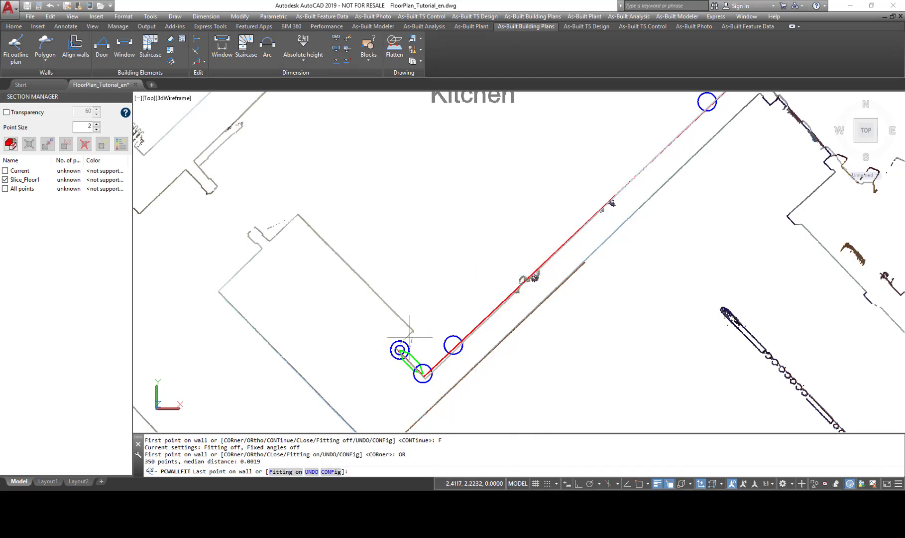
{"action": "scroll", "coordinate": [411, 333], "scroll_direction": "up", "scroll_amount": 1}
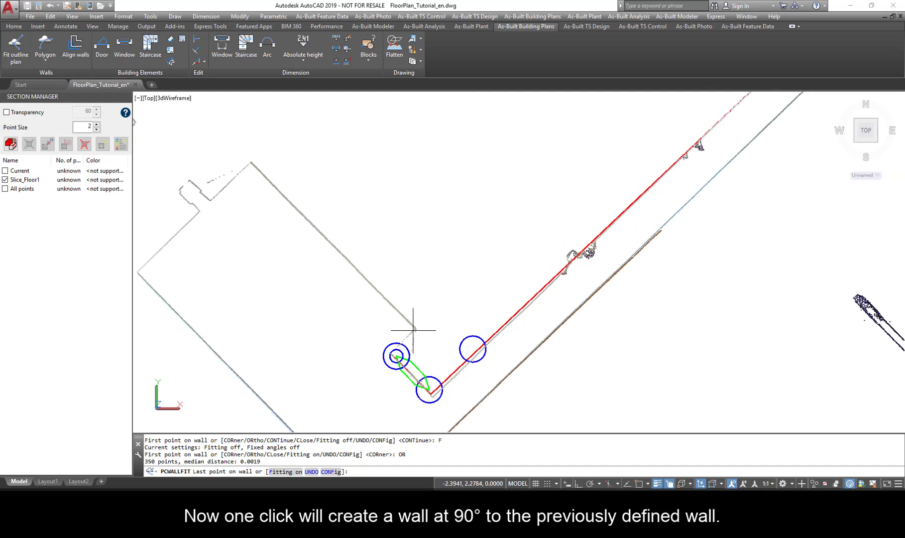
{"action": "left_click", "coordinate": [412, 329]}
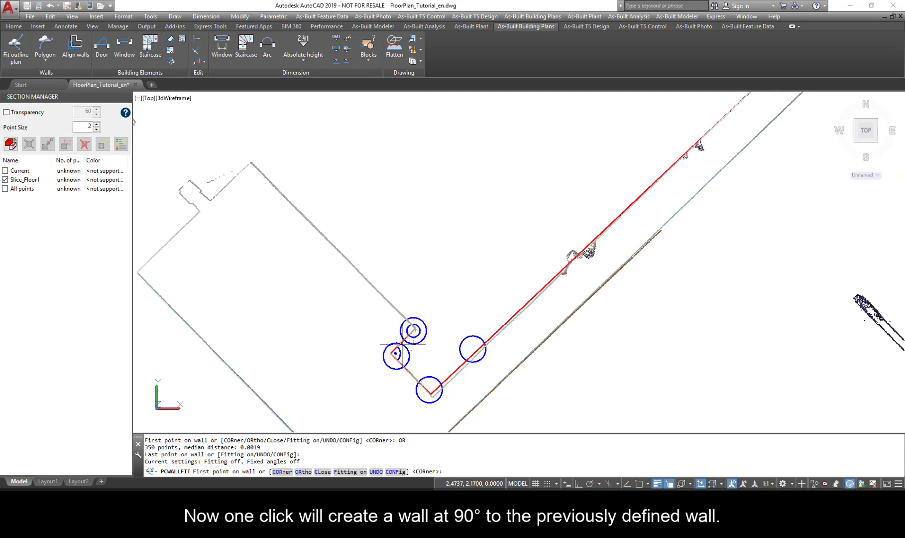
Step: Turn fitting back on and fit the upper-left wall and the next segment
{"action": "left_click", "coordinate": [350, 471]}
{"action": "left_click", "coordinate": [380, 285]}
{"action": "left_click", "coordinate": [260, 166]}
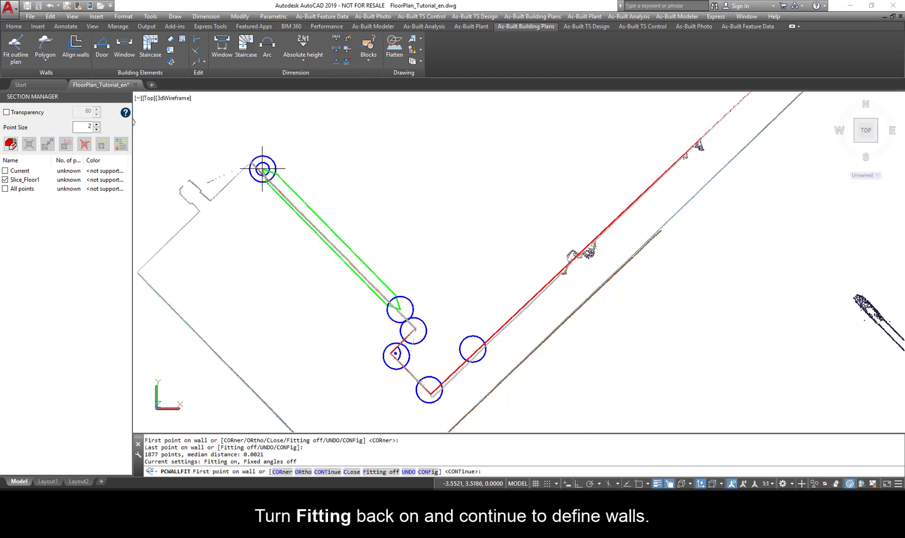
{"action": "left_click", "coordinate": [240, 175]}
{"action": "left_click", "coordinate": [219, 195]}
{"action": "scroll", "coordinate": [348, 269], "scroll_direction": "down", "scroll_amount": 2}
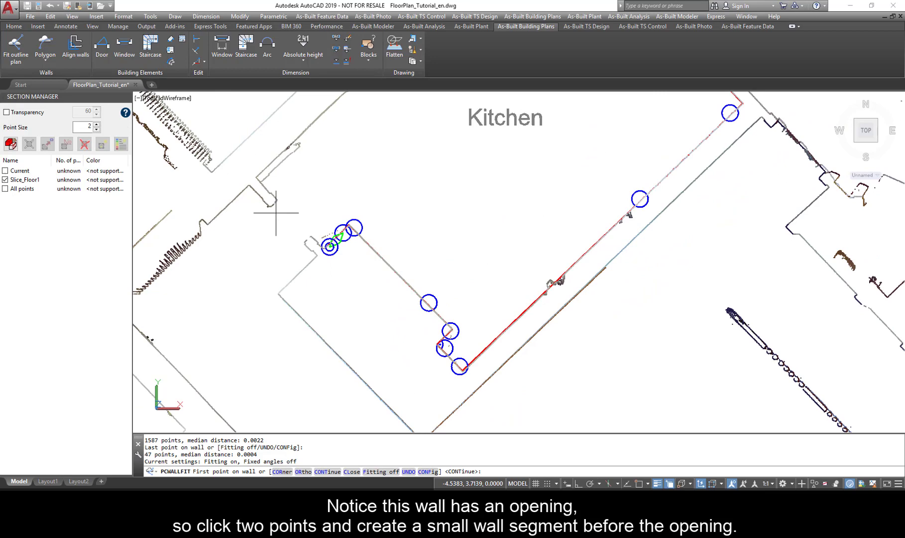
{"action": "scroll", "coordinate": [323, 247], "scroll_direction": "up", "scroll_amount": 5}
Step: Fit the short segment before the opening and continue the same wall past the opening
{"action": "left_click", "coordinate": [328, 264]}
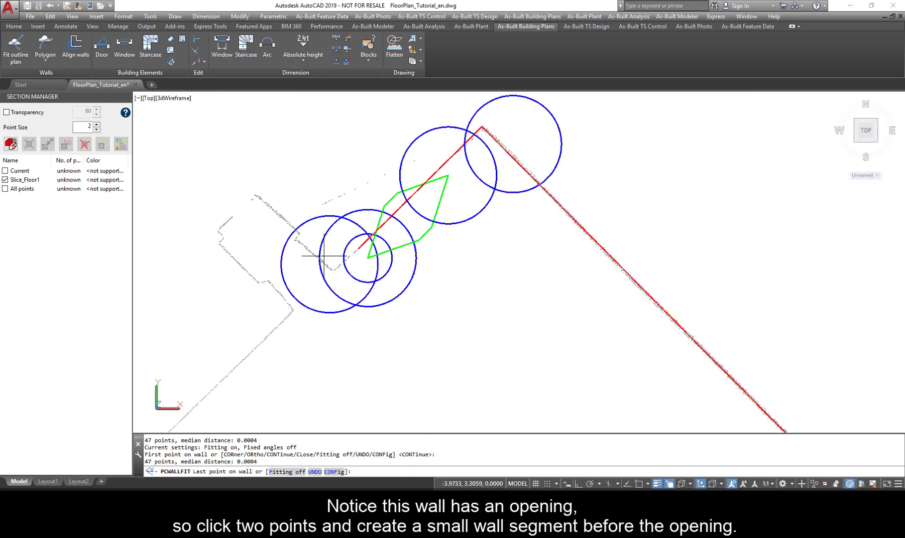
{"action": "left_click", "coordinate": [307, 244]}
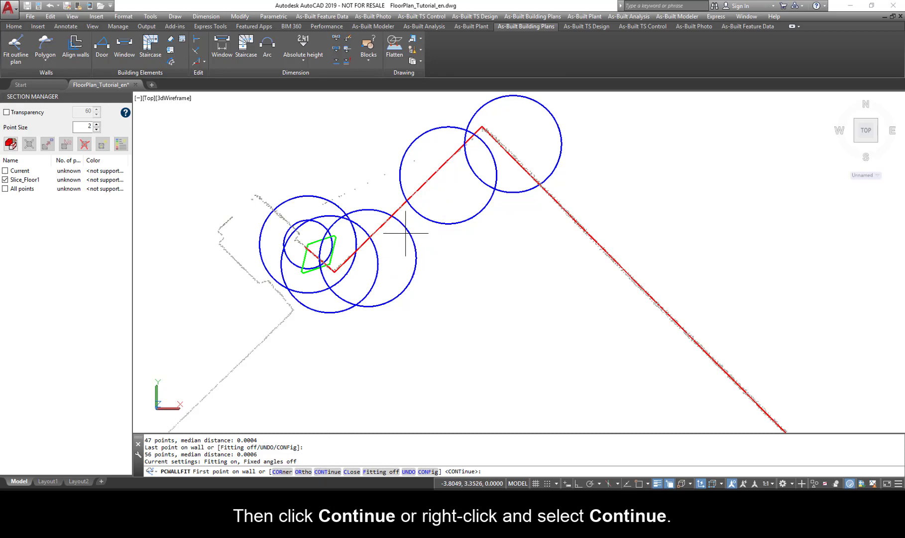
{"action": "right_click", "coordinate": [351, 177]}
{"action": "left_click", "coordinate": [373, 237]}
{"action": "middle_click_drag", "start_coordinate": [301, 177], "coordinate": [372, 235]}
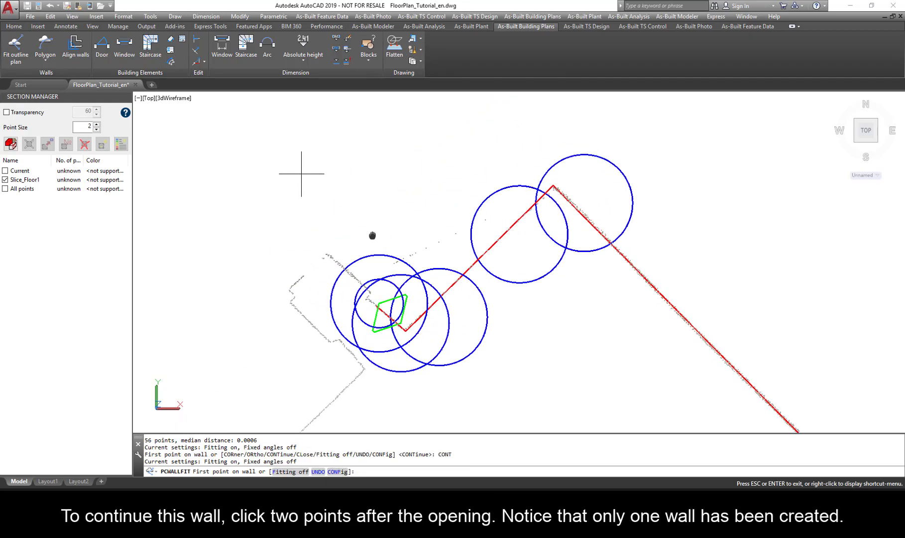
{"action": "scroll", "coordinate": [509, 308], "scroll_direction": "down", "scroll_amount": 4}
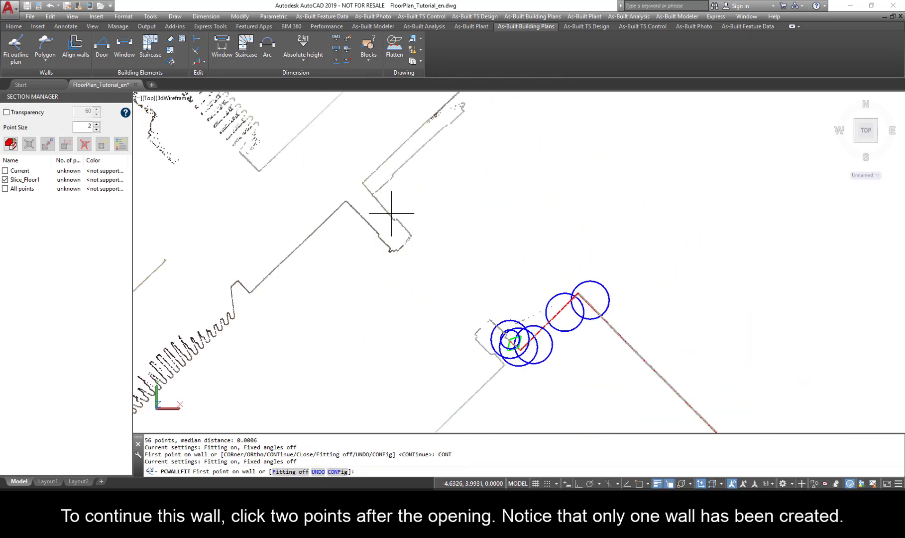
{"action": "left_click", "coordinate": [392, 213]}
{"action": "left_click", "coordinate": [378, 196]}
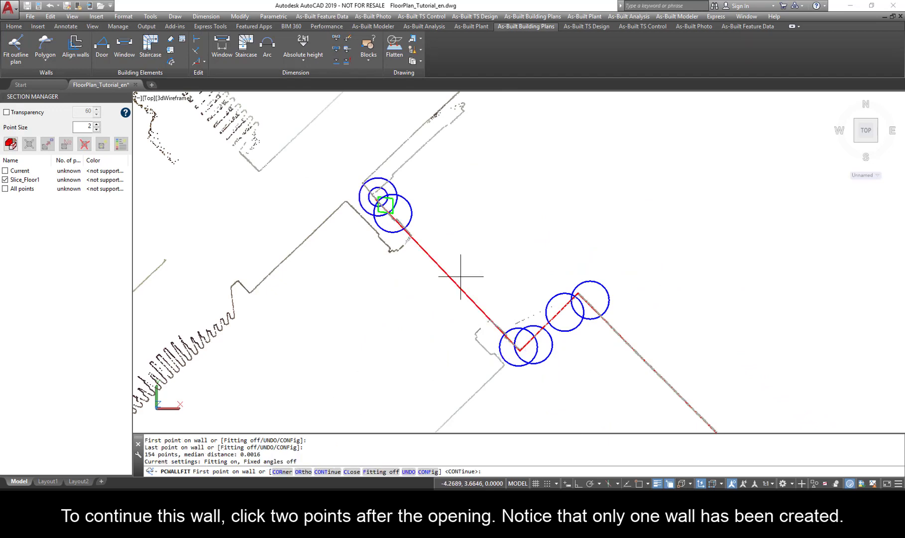
Step: Fit the next long Kitchen wall and the corner wall beside the Bistro
{"action": "middle_click_drag", "start_coordinate": [414, 196], "coordinate": [425, 308]}
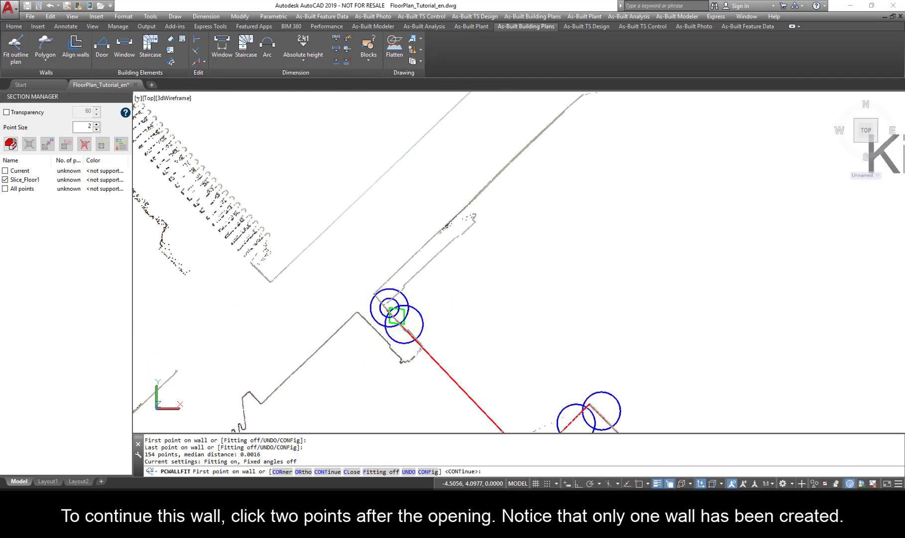
{"action": "scroll", "coordinate": [465, 277], "scroll_direction": "down", "scroll_amount": 3}
{"action": "scroll", "coordinate": [372, 311], "scroll_direction": "up", "scroll_amount": 3}
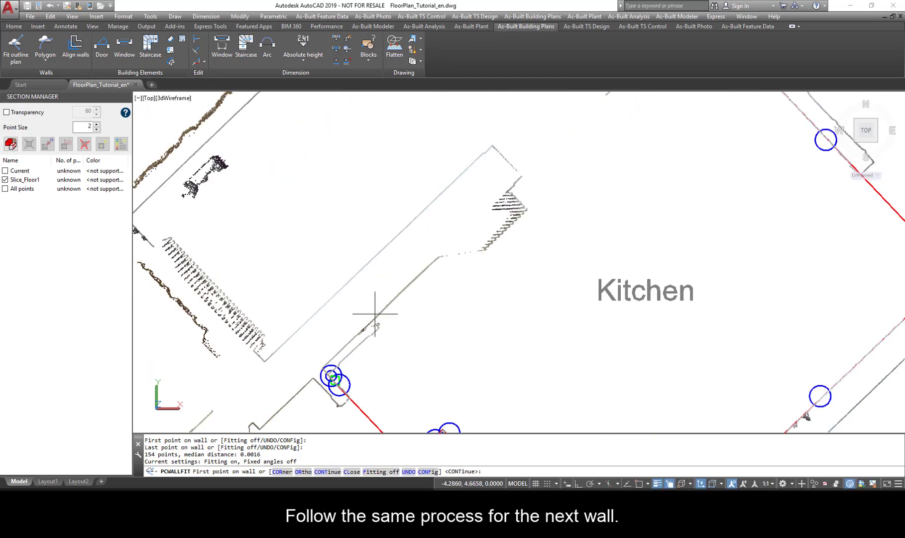
{"action": "left_click", "coordinate": [342, 343]}
{"action": "left_click", "coordinate": [420, 268]}
{"action": "middle_click_drag", "start_coordinate": [565, 203], "coordinate": [548, 253]}
{"action": "right_click", "coordinate": [523, 255]}
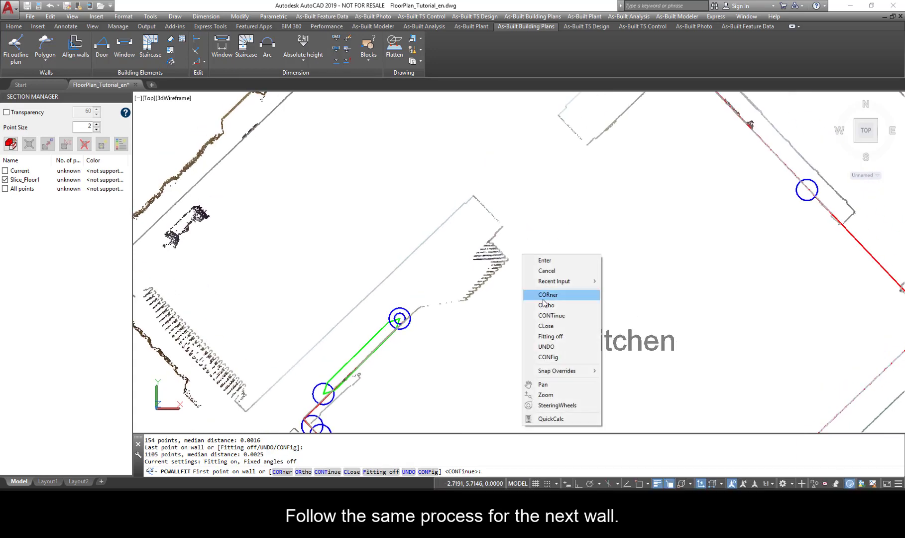
{"action": "left_click", "coordinate": [544, 298]}
{"action": "left_click", "coordinate": [554, 217]}
{"action": "left_click", "coordinate": [584, 188]}
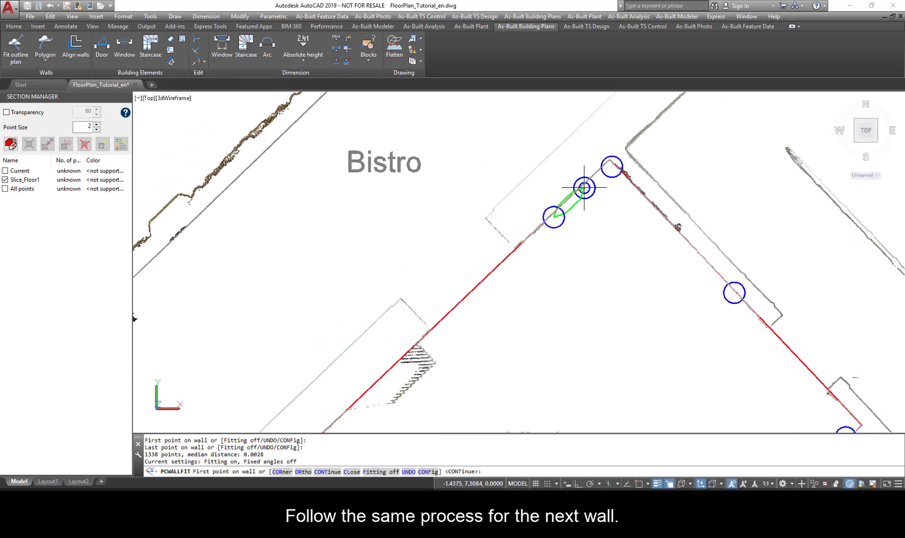
{"action": "scroll", "coordinate": [606, 161], "scroll_direction": "up", "scroll_amount": 2}
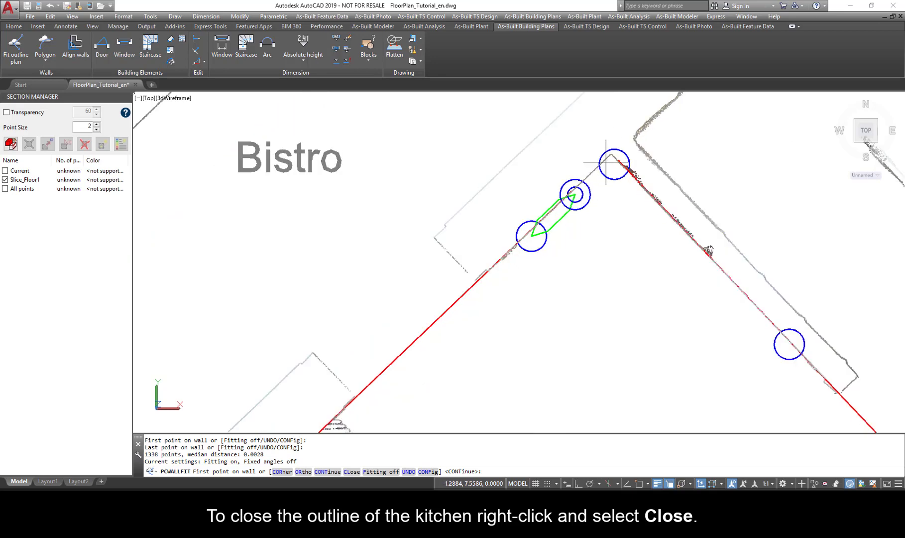
Step: Close the Kitchen outline and hide the Slice_Floor1 point-cloud slice
{"action": "right_click", "coordinate": [606, 201]}
{"action": "left_click", "coordinate": [630, 286]}
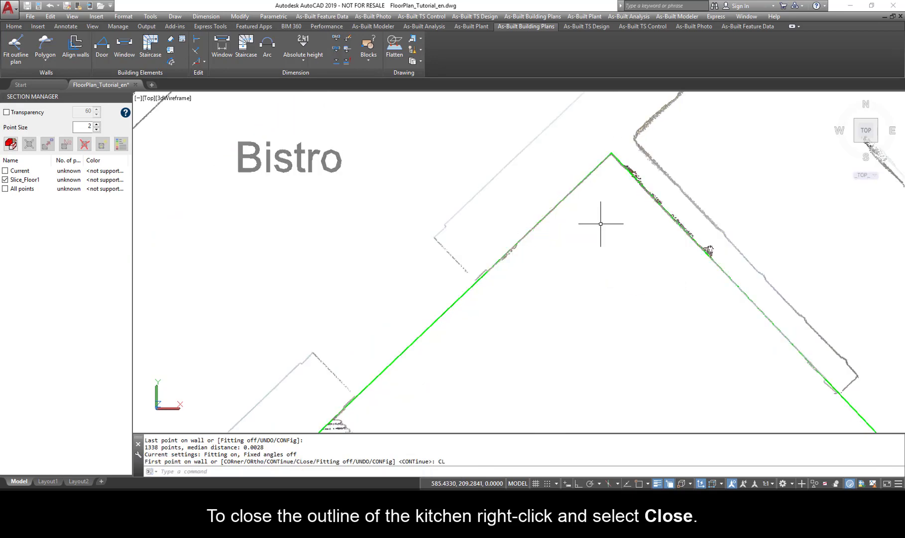
{"action": "scroll", "coordinate": [602, 274], "scroll_direction": "down", "scroll_amount": 5}
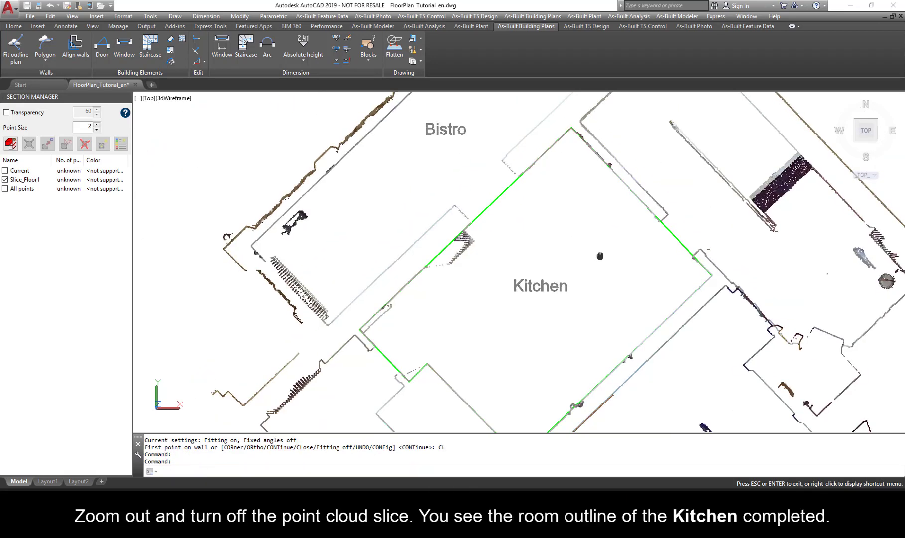
{"action": "key", "text": "Escape"}
{"action": "middle_click_drag", "start_coordinate": [599, 253], "coordinate": [598, 299]}
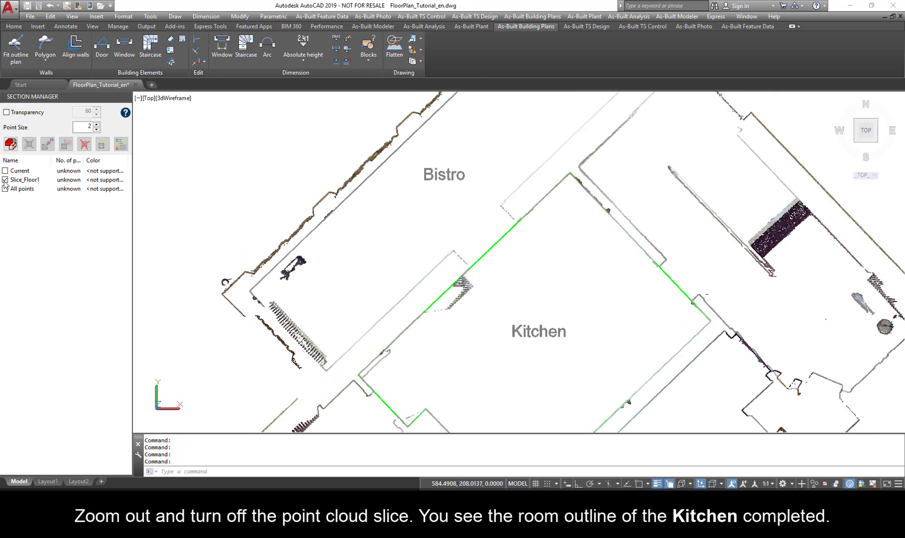
{"action": "left_click", "coordinate": [5, 181]}
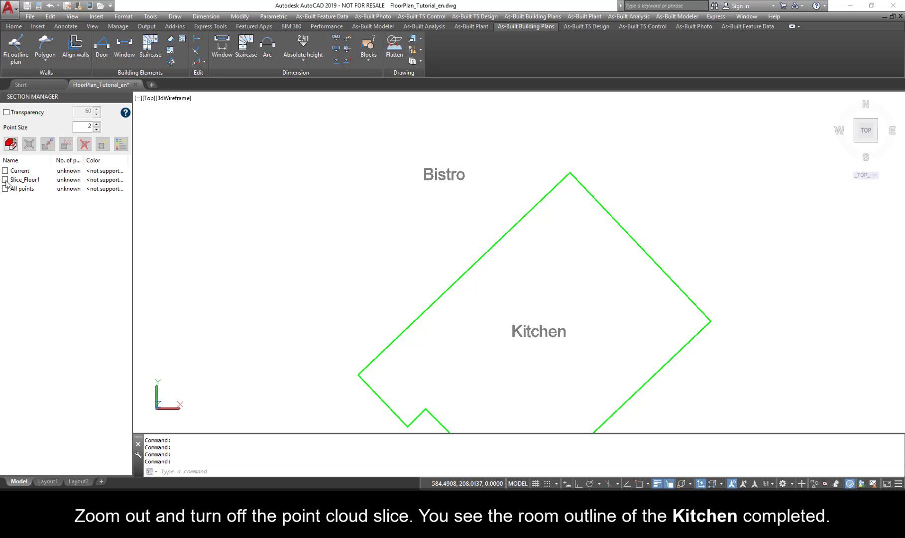
{"action": "scroll", "coordinate": [511, 257], "scroll_direction": "down", "scroll_amount": 2}
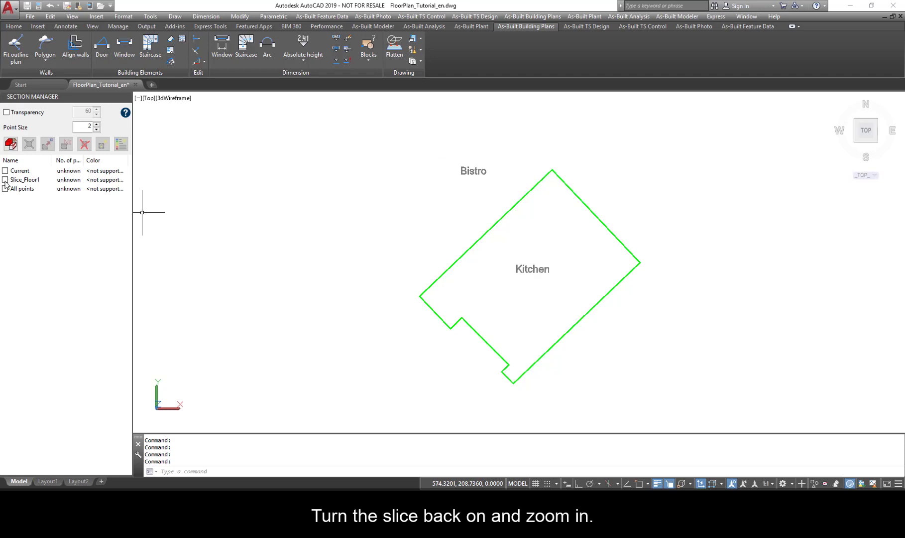
Step: Shift the point-cloud slice up once, then down twice to reveal the Bistro walls
{"action": "scroll", "coordinate": [513, 262], "scroll_direction": "up", "scroll_amount": 4}
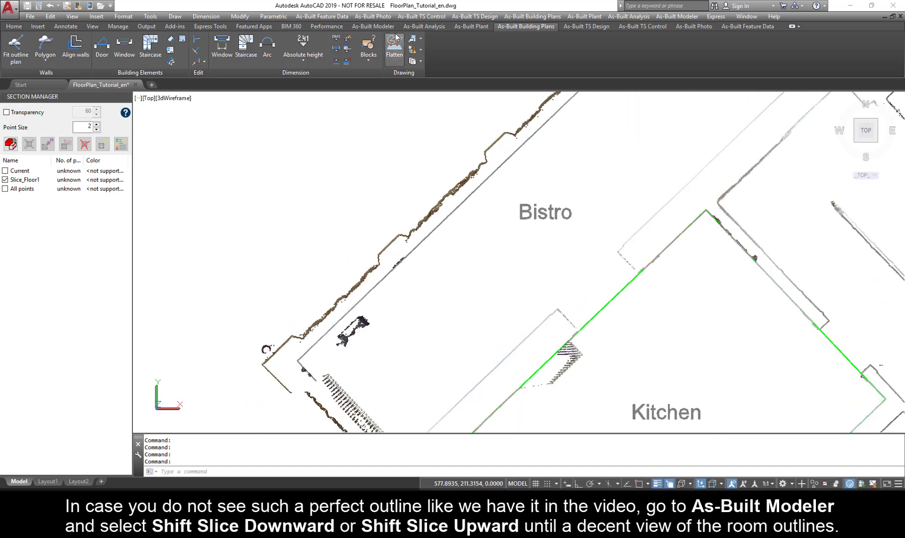
{"action": "left_click", "coordinate": [378, 27]}
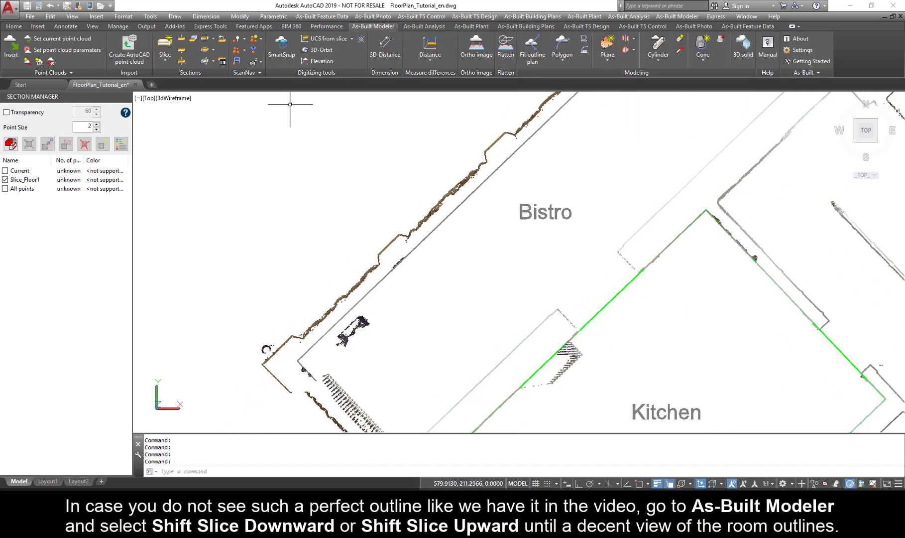
{"action": "left_click", "coordinate": [182, 40]}
{"action": "left_click", "coordinate": [181, 50]}
{"action": "left_click", "coordinate": [181, 51]}
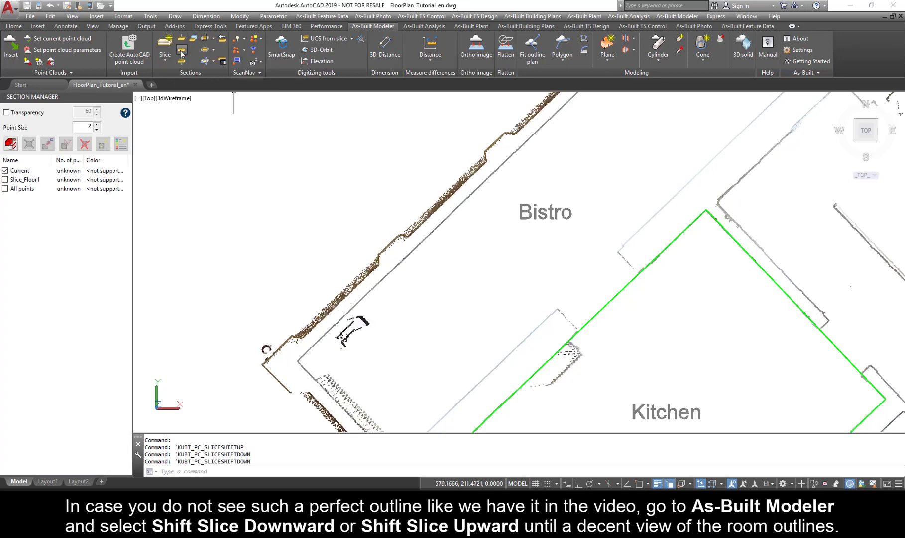
{"action": "scroll", "coordinate": [410, 315], "scroll_direction": "down", "scroll_amount": 4}
{"action": "scroll", "coordinate": [393, 278], "scroll_direction": "up", "scroll_amount": 3}
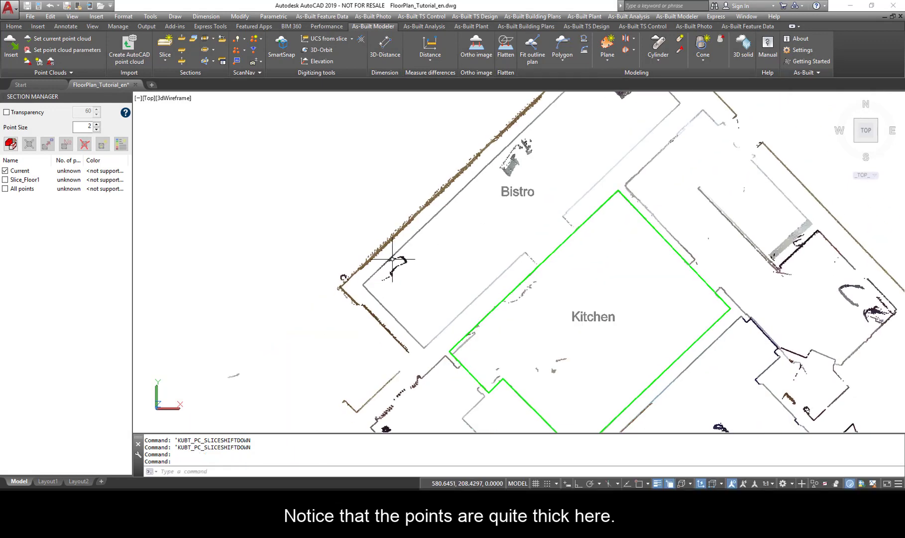
{"action": "scroll", "coordinate": [366, 293], "scroll_direction": "down", "scroll_amount": 1}
{"action": "scroll", "coordinate": [461, 295], "scroll_direction": "up", "scroll_amount": 1}
{"action": "scroll", "coordinate": [388, 289], "scroll_direction": "up", "scroll_amount": 3}
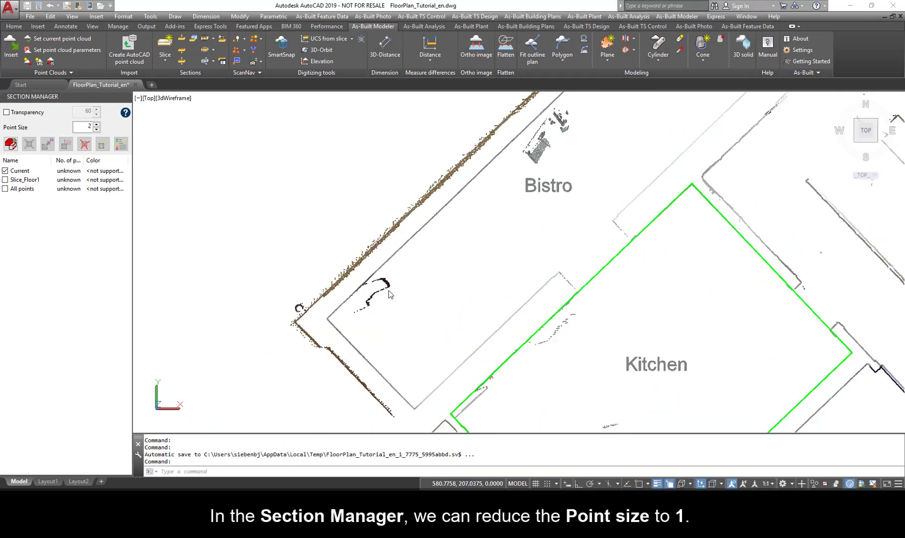
Step: Lower the point size from 2 to 1 and view the thinner Bistro wall points
{"action": "left_click", "coordinate": [97, 129]}
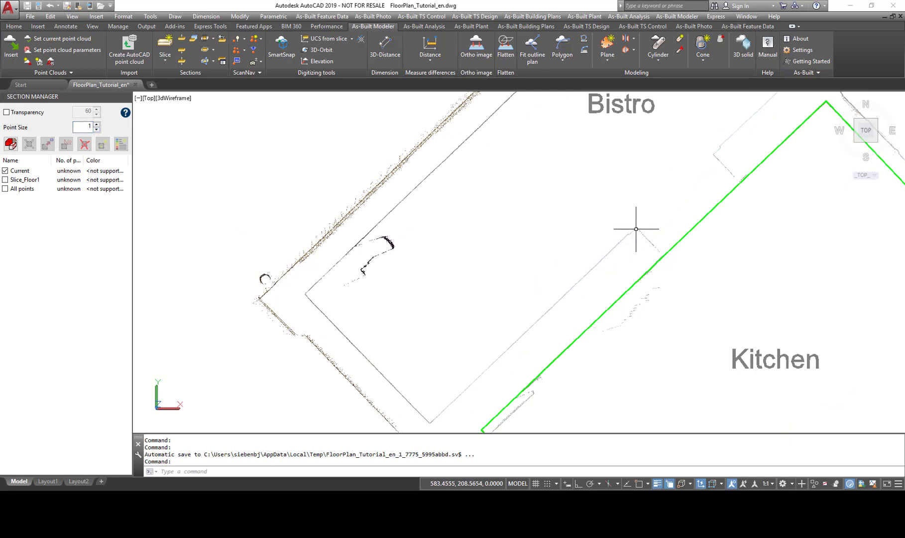
{"action": "middle_click_drag", "start_coordinate": [632, 252], "coordinate": [621, 260]}
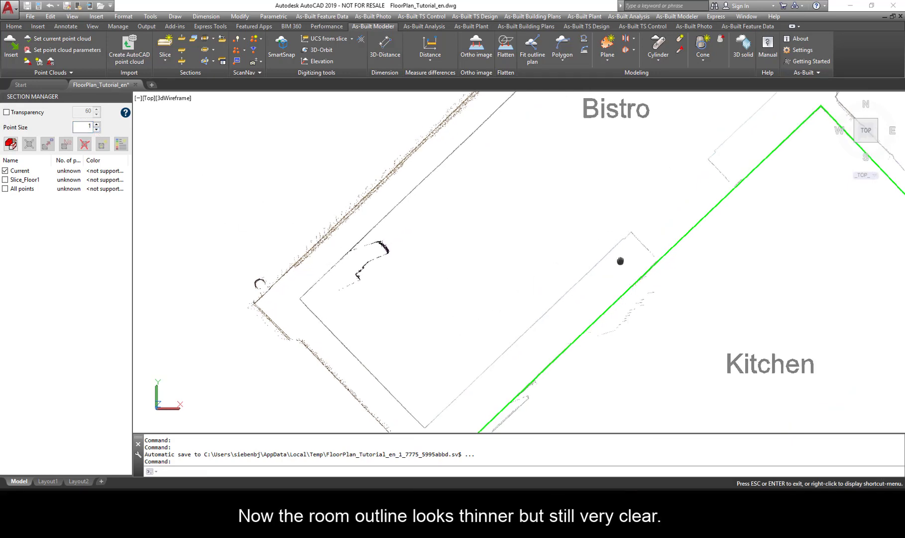
{"action": "key", "text": "Escape"}
{"action": "scroll", "coordinate": [622, 232], "scroll_direction": "up", "scroll_amount": 2}
{"action": "scroll", "coordinate": [592, 233], "scroll_direction": "down", "scroll_amount": 2}
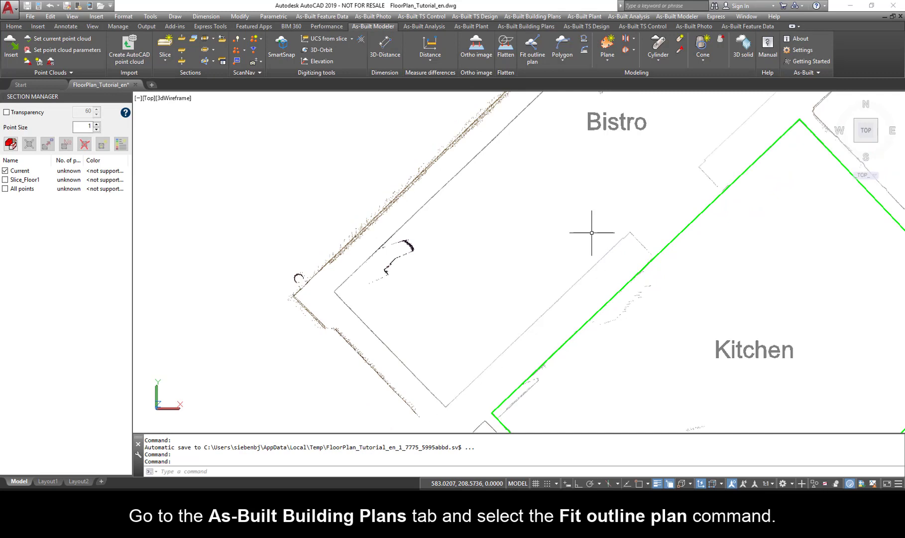
Step: Start PCWALLFIT from As-Built Building Plans and fit the inner Bistro wall from two points
{"action": "left_click", "coordinate": [513, 27]}
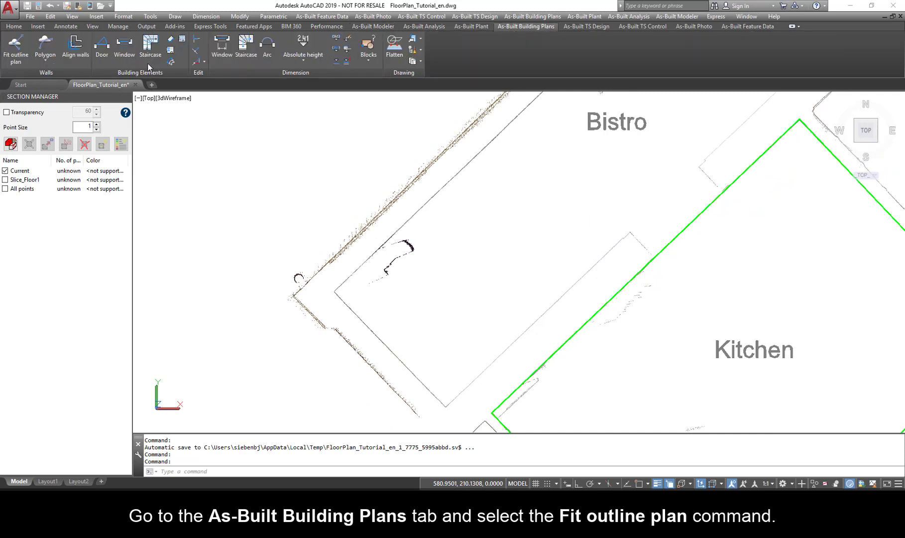
{"action": "left_click", "coordinate": [21, 55]}
{"action": "scroll", "coordinate": [102, 382], "scroll_direction": "down", "scroll_amount": 1}
{"action": "left_click", "coordinate": [549, 267]}
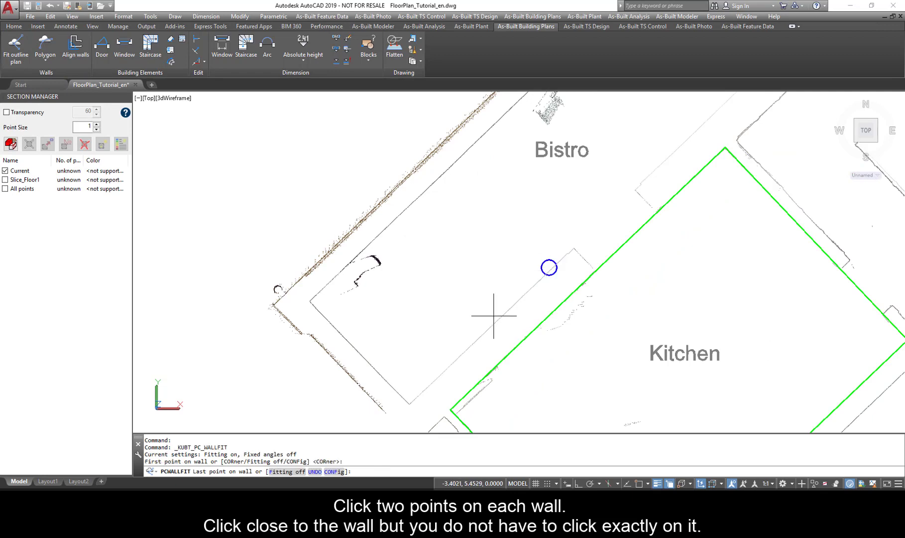
{"action": "left_click", "coordinate": [412, 395]}
Step: Fit the adjoining Bistro wall and the long diagonal wall, two points each
{"action": "left_click", "coordinate": [395, 388]}
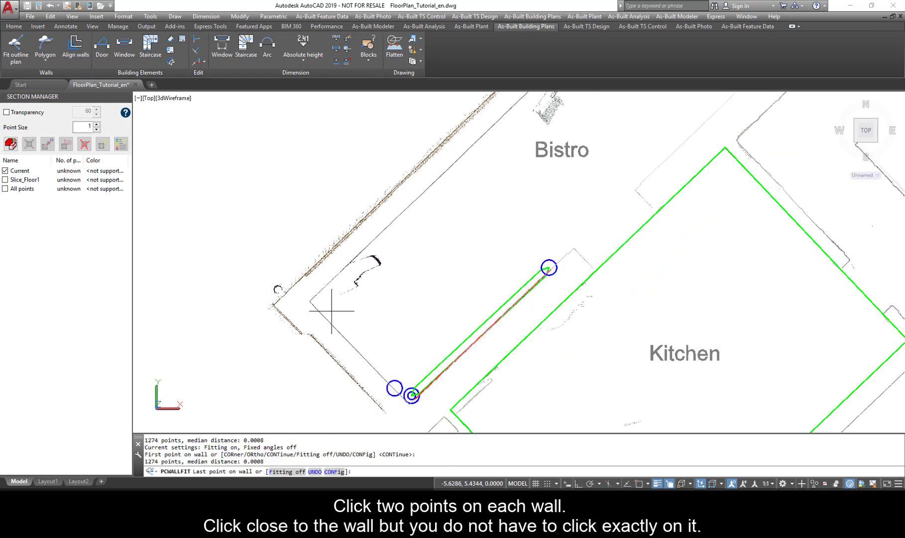
{"action": "left_click", "coordinate": [316, 302]}
{"action": "middle_click_drag", "start_coordinate": [415, 234], "coordinate": [374, 303]}
{"action": "left_click", "coordinate": [374, 304]}
{"action": "scroll", "coordinate": [485, 202], "scroll_direction": "up", "scroll_amount": 2}
{"action": "left_click", "coordinate": [490, 224]}
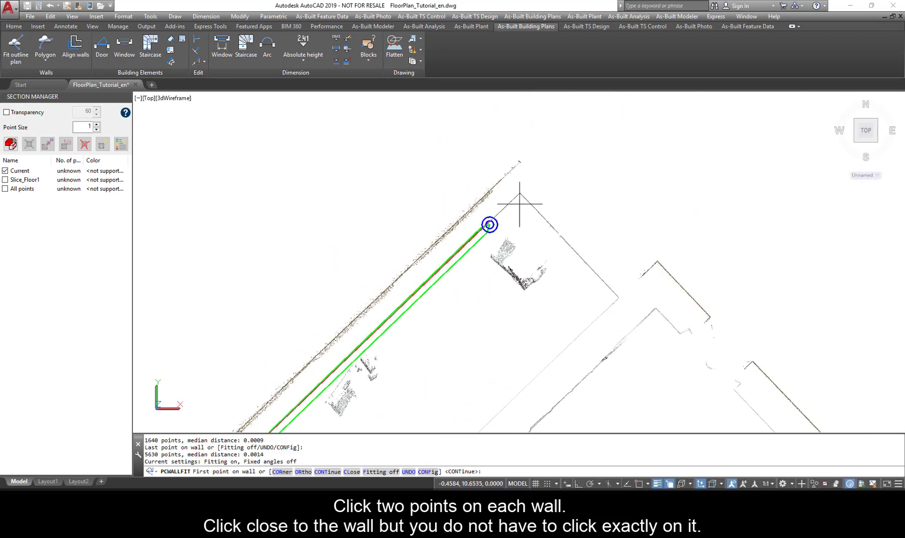
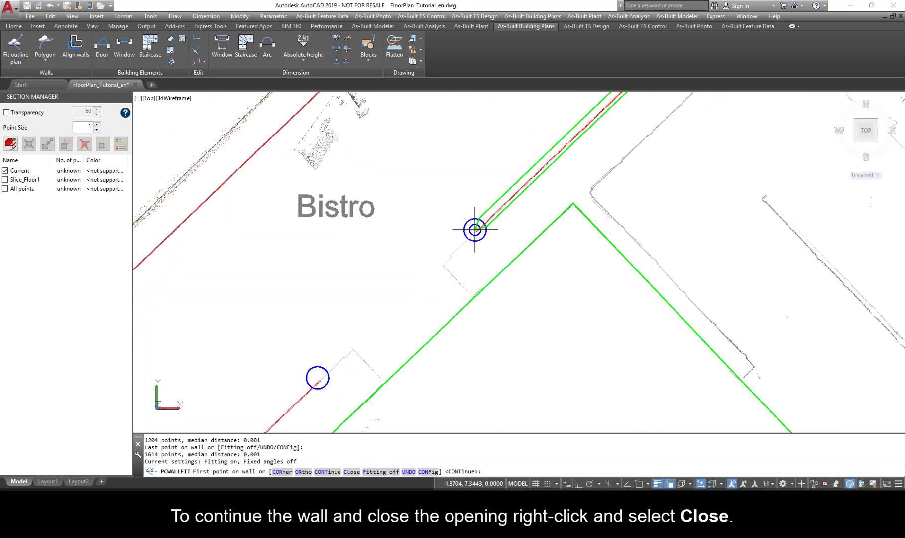
Step: Close the Bistro wall outline back to its start, then zoom out to show the Kitchen too
{"action": "right_click", "coordinate": [469, 183]}
{"action": "left_click", "coordinate": [495, 254]}
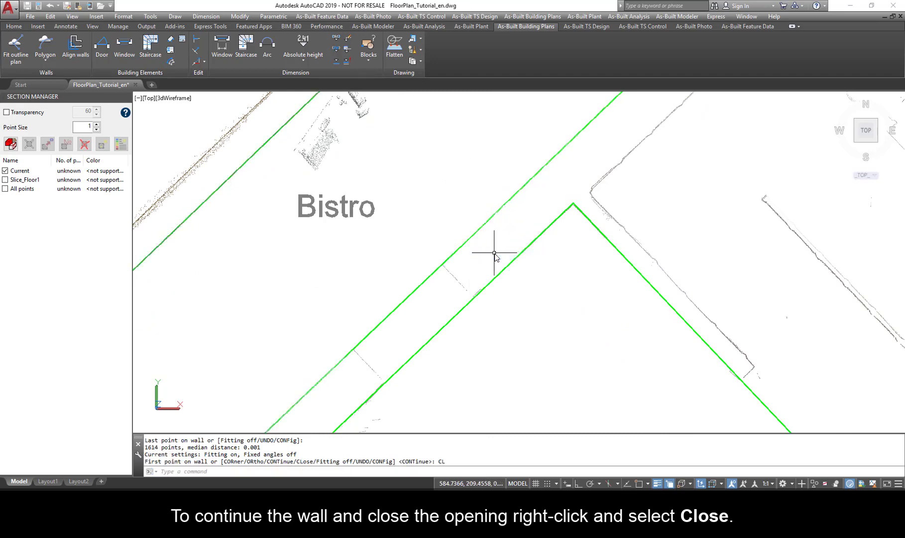
{"action": "scroll", "coordinate": [495, 253], "scroll_direction": "down", "scroll_amount": 2}
{"action": "scroll", "coordinate": [521, 257], "scroll_direction": "down", "scroll_amount": 3}
{"action": "middle_click_drag", "start_coordinate": [521, 257], "coordinate": [477, 293]}
{"action": "scroll", "coordinate": [477, 293], "scroll_direction": "down", "scroll_amount": 2}
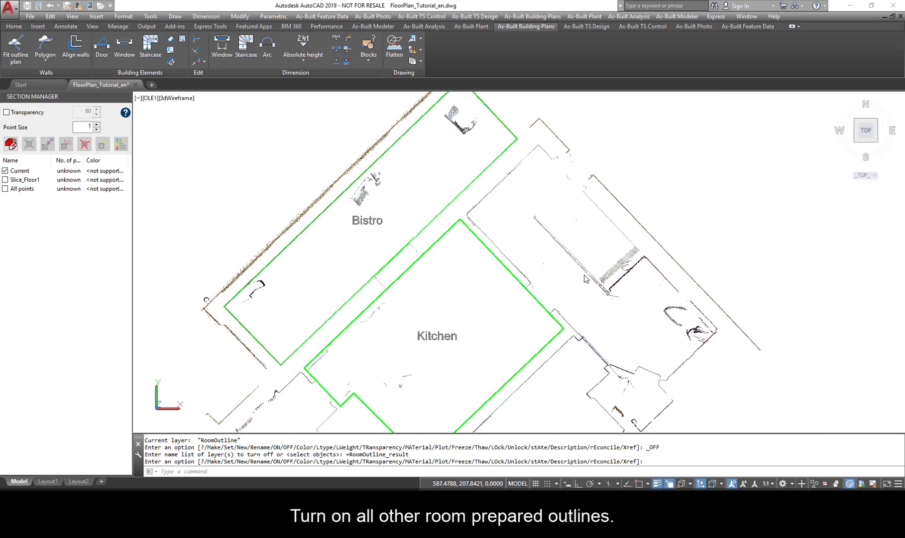
Step: Switch the RoomOutline_result layer back on from the Home tab's Layers list and zoom in
{"action": "left_click", "coordinate": [14, 26]}
{"action": "left_click", "coordinate": [433, 38]}
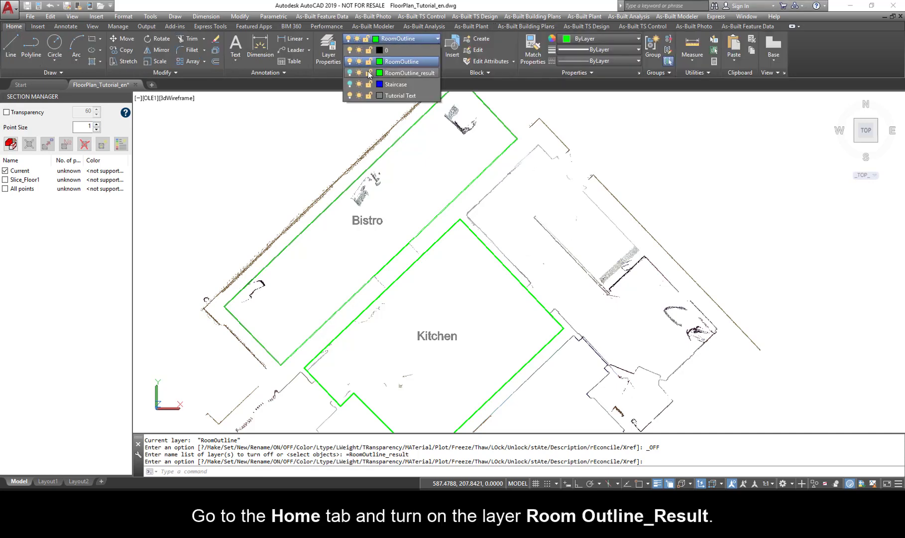
{"action": "left_click", "coordinate": [349, 73]}
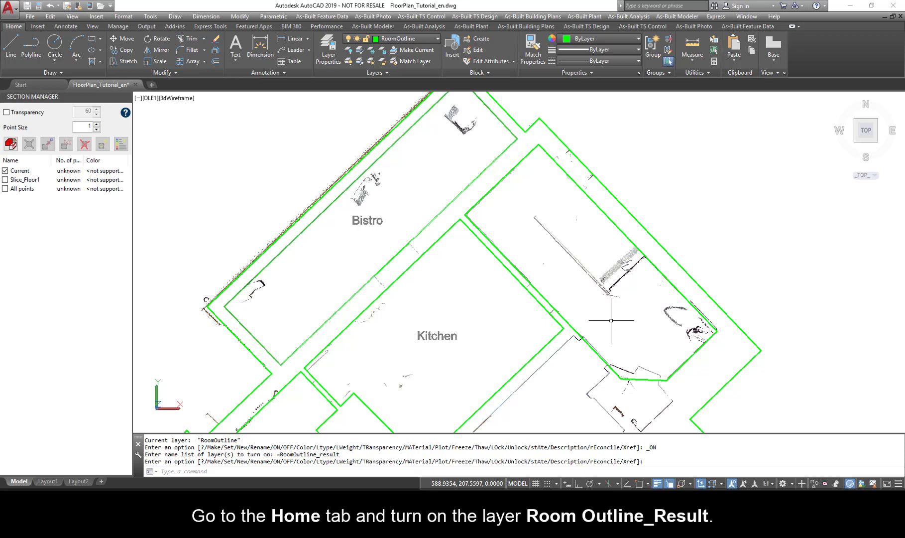
{"action": "scroll", "coordinate": [545, 303], "scroll_direction": "up", "scroll_amount": 2}
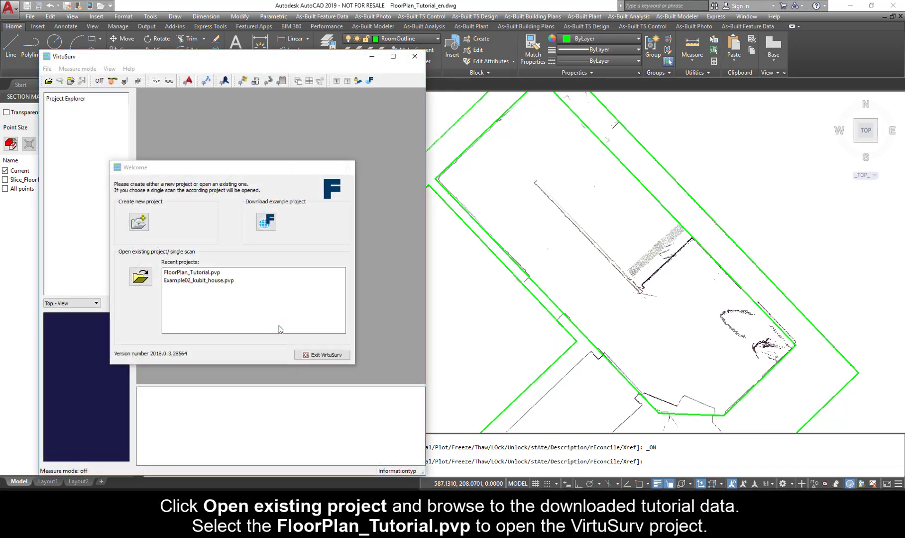
Step: Open the FloorPlan_Tutorial.pvp project in VirtuSurv and load scan Villa_OG1_009
{"action": "left_click", "coordinate": [141, 277]}
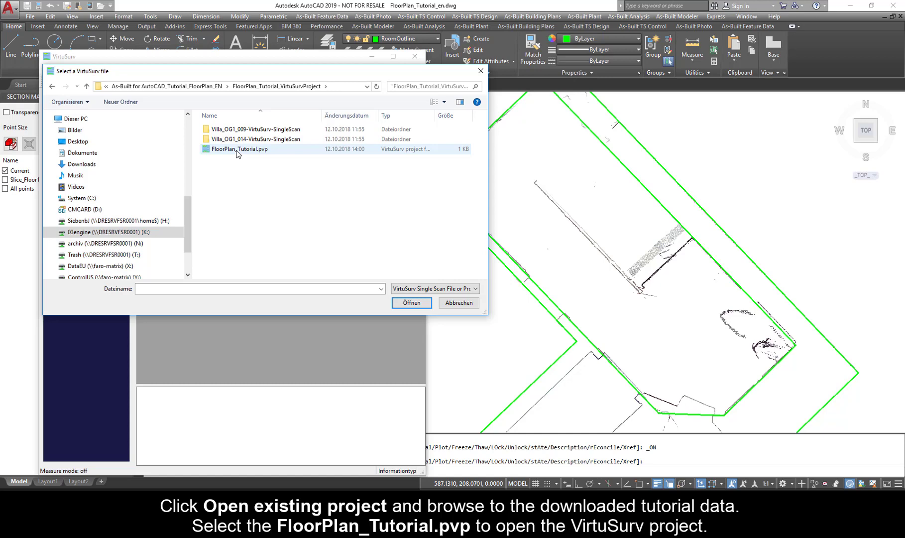
{"action": "left_click", "coordinate": [237, 150]}
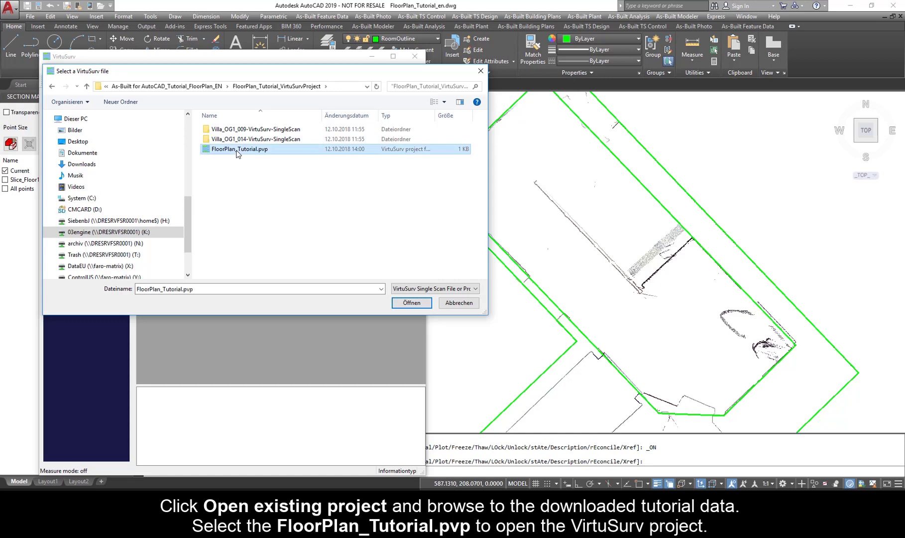
{"action": "left_click", "coordinate": [411, 303]}
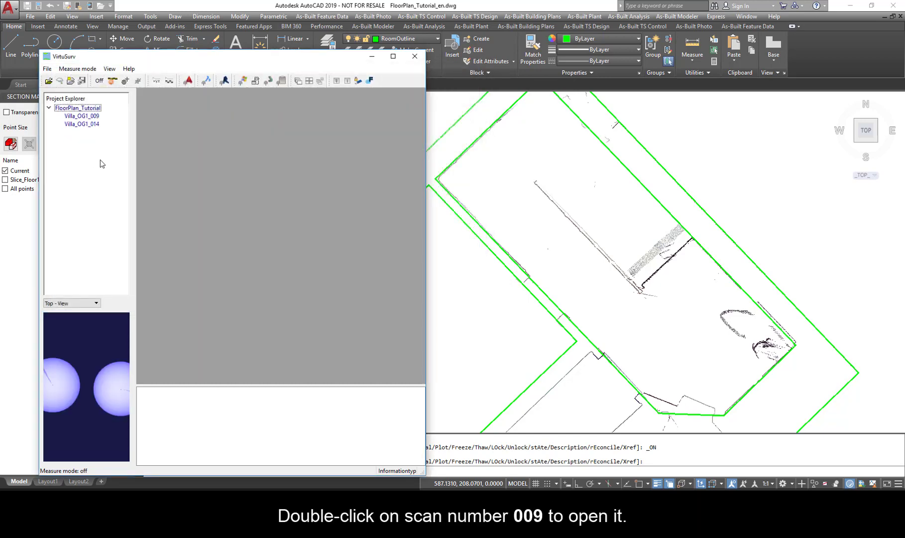
{"action": "double_click", "coordinate": [81, 115]}
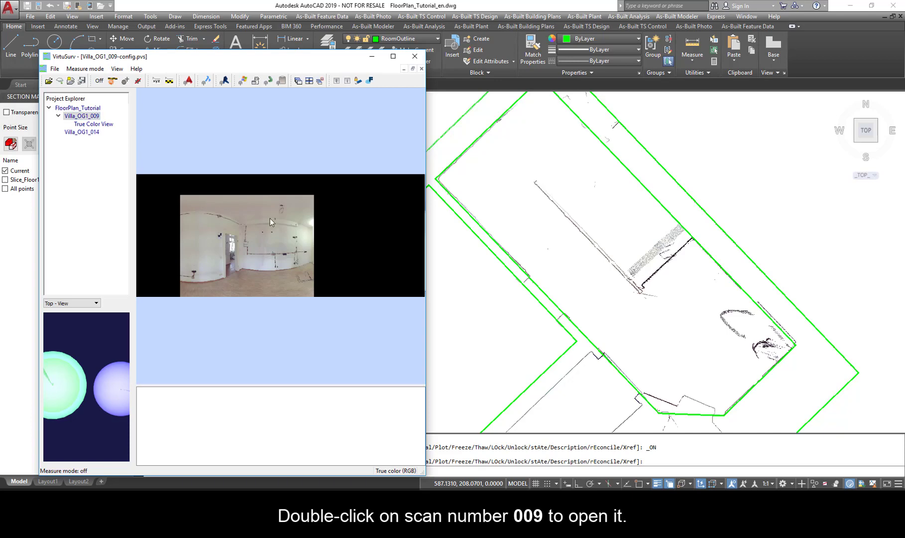
Step: Snap VirtuSurv to the left half and AutoCAD to the right, and show a widened AutoCAD Macros panel
{"action": "left_click_drag", "start_coordinate": [238, 61], "coordinate": [0, 7]}
{"action": "left_click", "coordinate": [563, 195]}
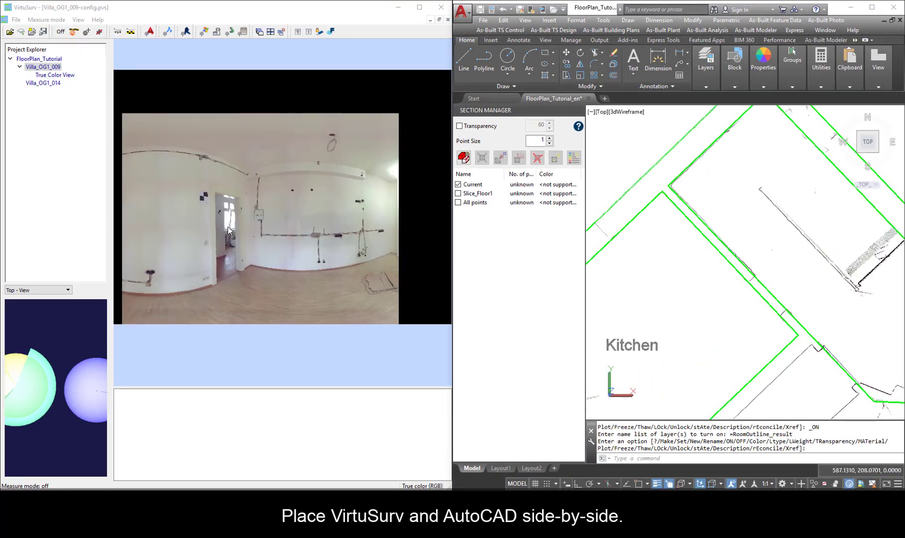
{"action": "left_click", "coordinate": [150, 31]}
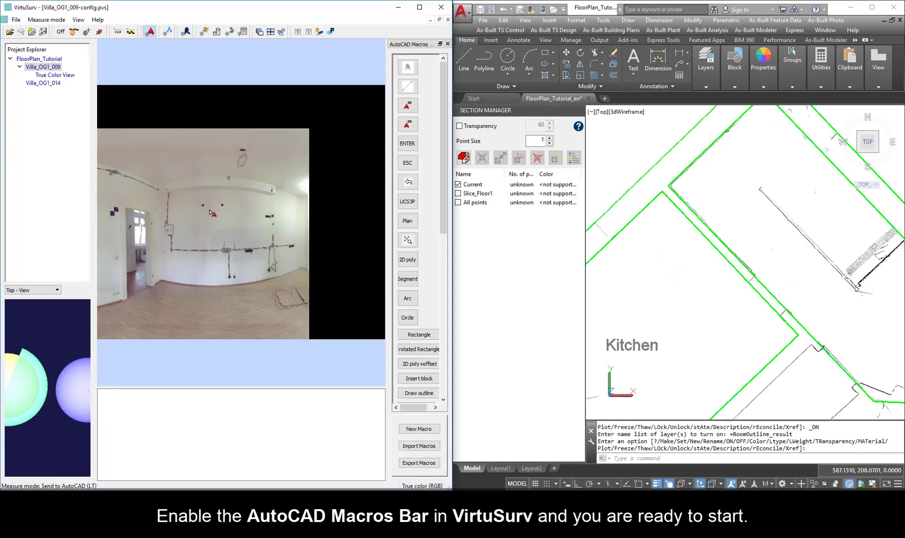
{"action": "mouse_move", "coordinate": [386, 89]}
{"action": "left_mouse_down"}
{"action": "mouse_move", "coordinate": [360, 89]}
{"action": "mouse_move", "coordinate": [374, 89]}
{"action": "left_mouse_up"}
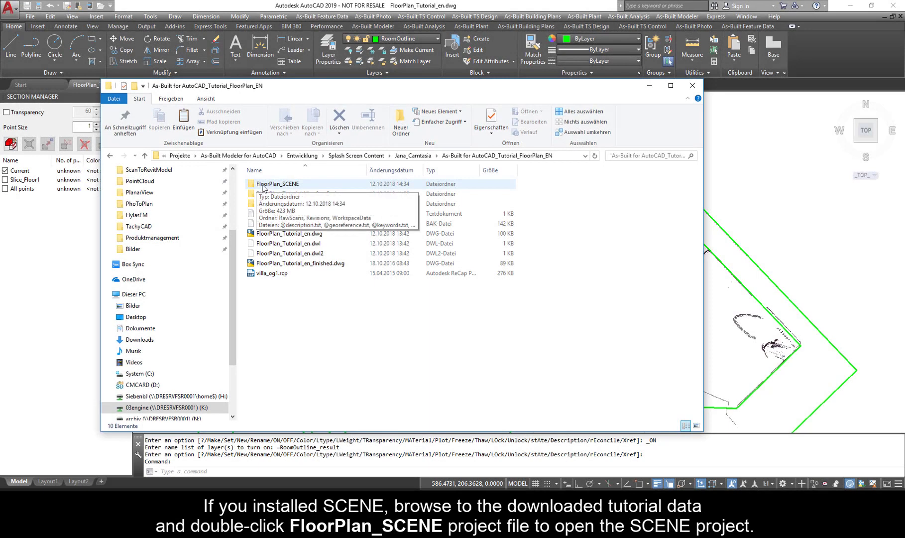
Step: Open FloorPlan_SCENE.lsproj from the FloorPlan_SCENE folder so it launches in SCENE
{"action": "double_click", "coordinate": [291, 185]}
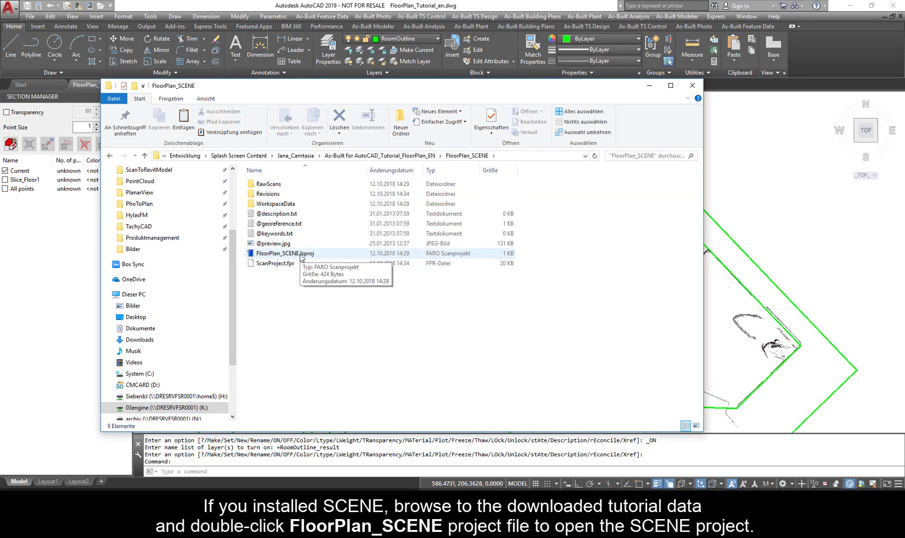
{"action": "left_click", "coordinate": [300, 254]}
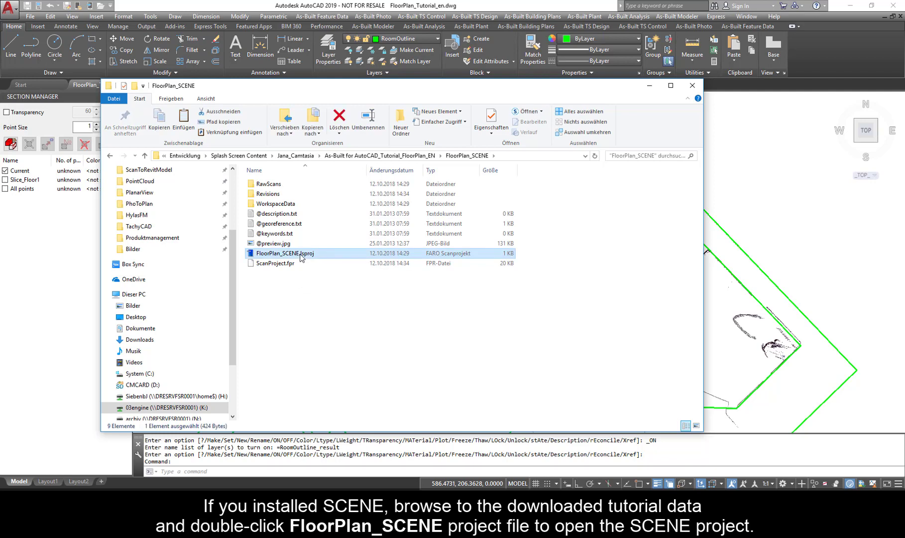
{"action": "double_click", "coordinate": [301, 254]}
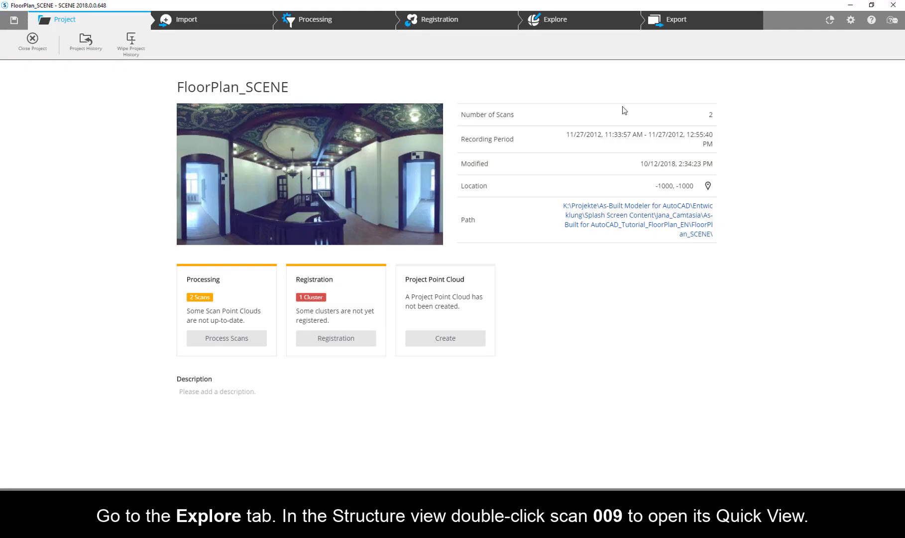
Step: Open scan Villa_OG1_009 from Explore and activate the DrawToAutoCAD app in the Apps list
{"action": "left_click", "coordinate": [574, 23]}
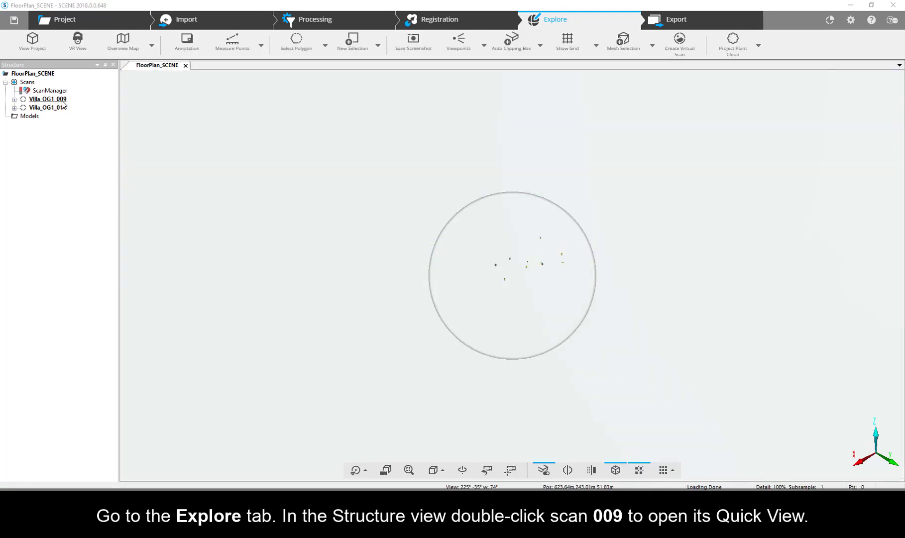
{"action": "double_click", "coordinate": [62, 102]}
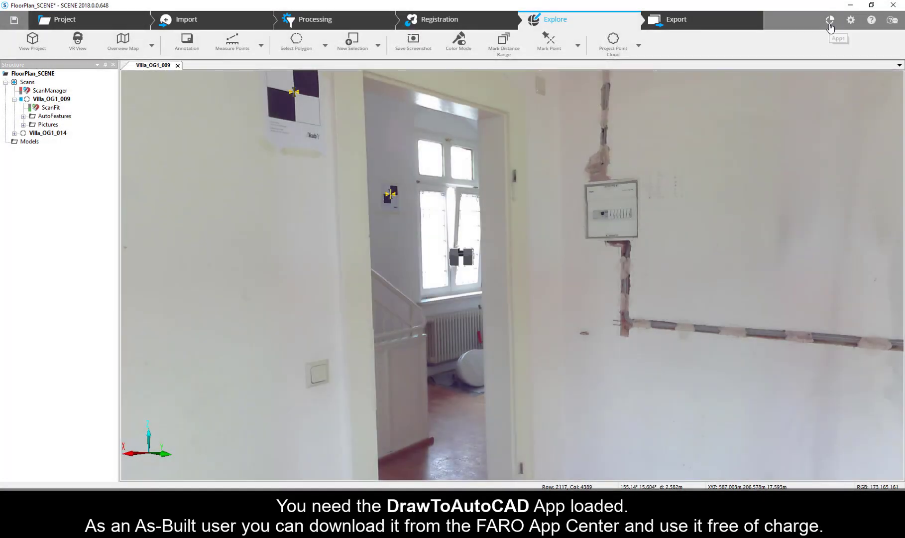
{"action": "left_click", "coordinate": [830, 20]}
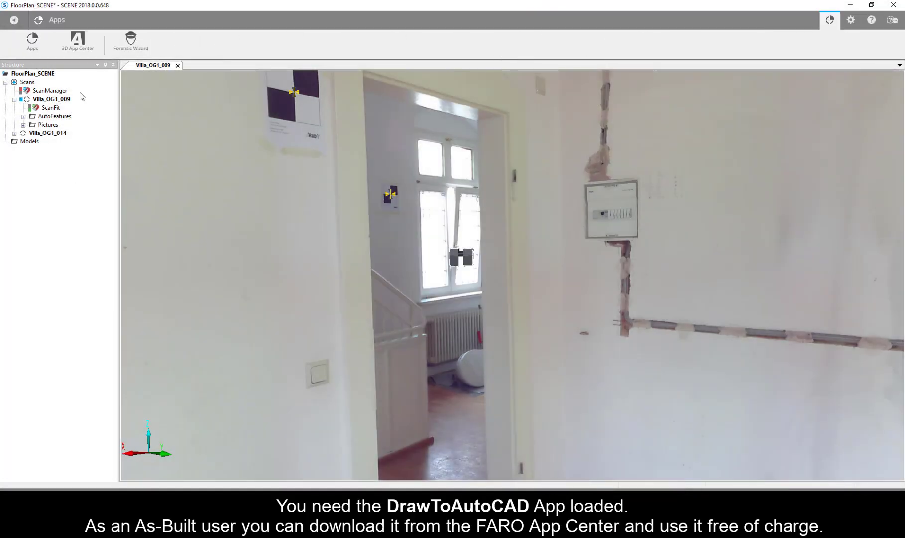
{"action": "left_click", "coordinate": [33, 41]}
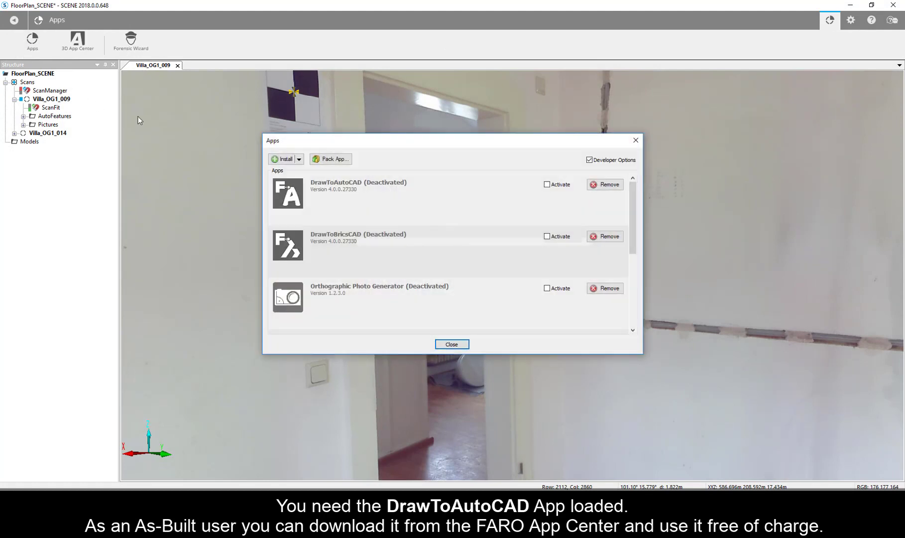
{"action": "left_click", "coordinate": [547, 185]}
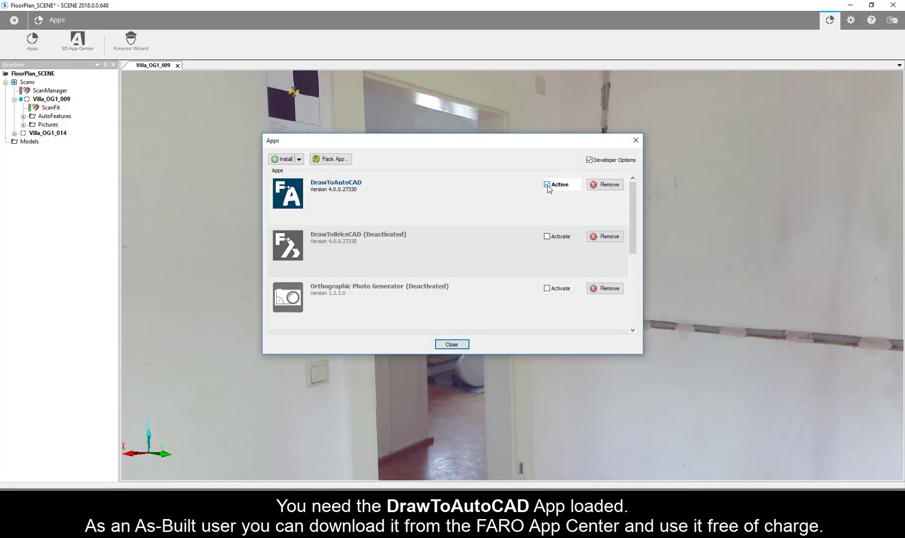
{"action": "left_click", "coordinate": [451, 344]}
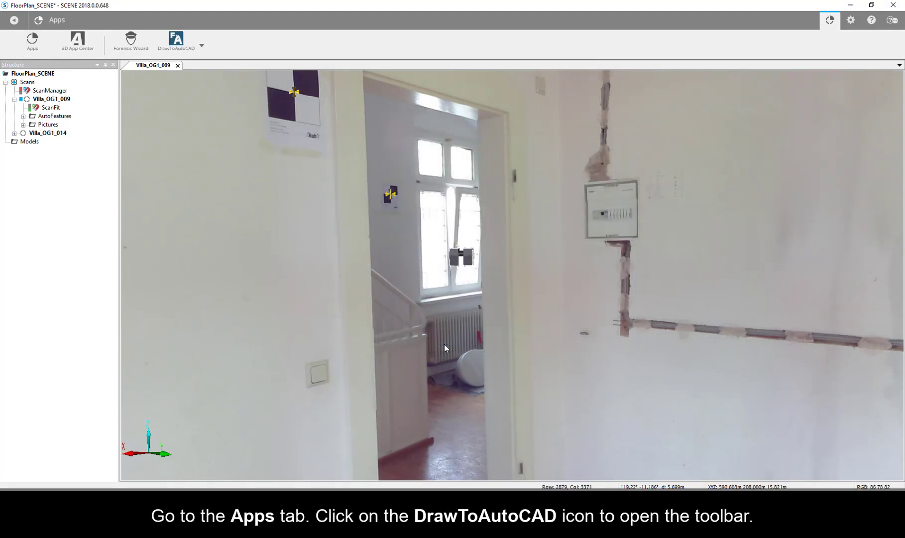
Step: Open the DrawToAutoCAD toolbar and float it over the scan view
{"action": "left_click", "coordinate": [202, 47]}
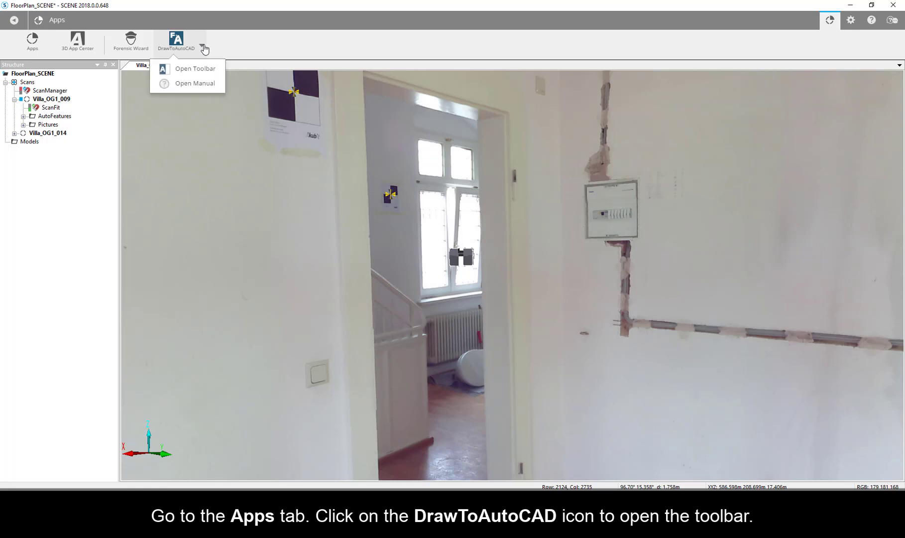
{"action": "left_click", "coordinate": [200, 67]}
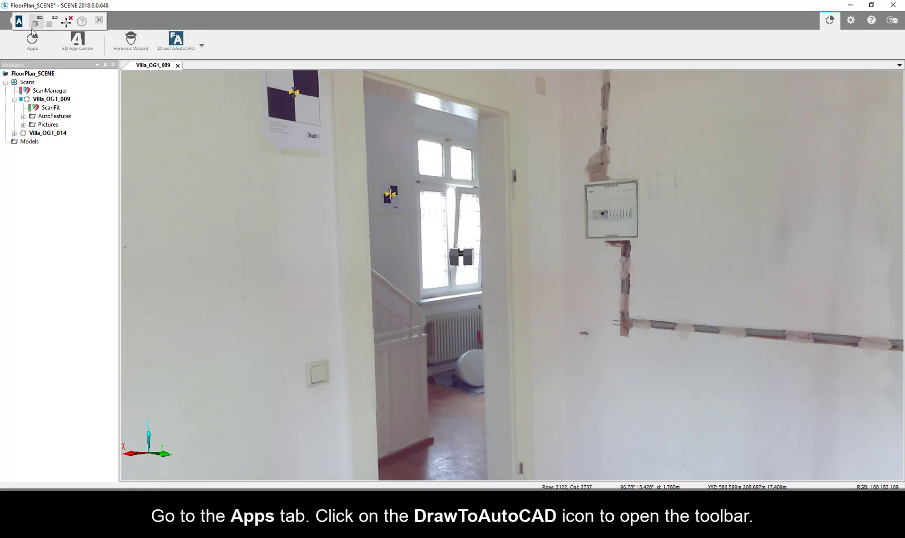
{"action": "left_click_drag", "start_coordinate": [14, 21], "coordinate": [397, 127]}
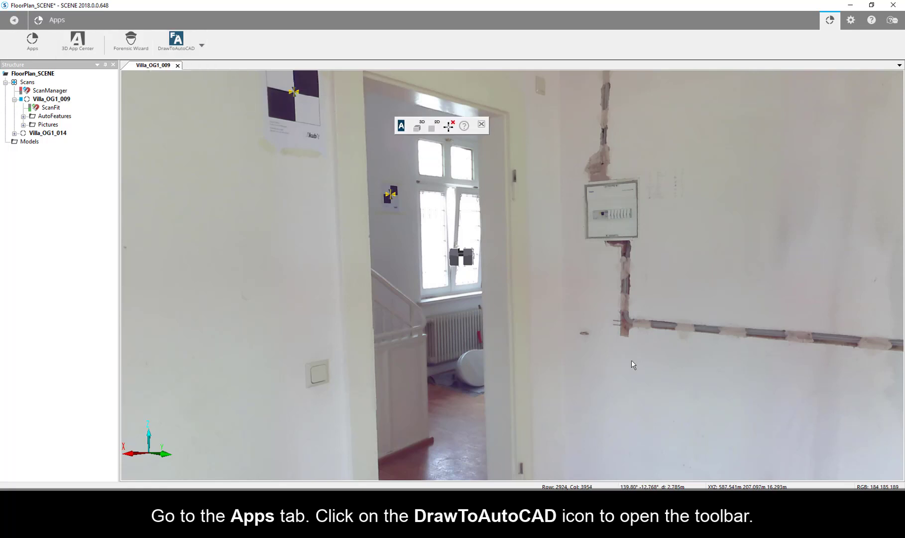
Step: Snap SCENE to the left half of the screen and move the DrawToAutoCAD toolbar to the scan's left side
{"action": "double_click", "coordinate": [289, 4]}
{"action": "left_click_drag", "start_coordinate": [289, 6], "coordinate": [2, 29]}
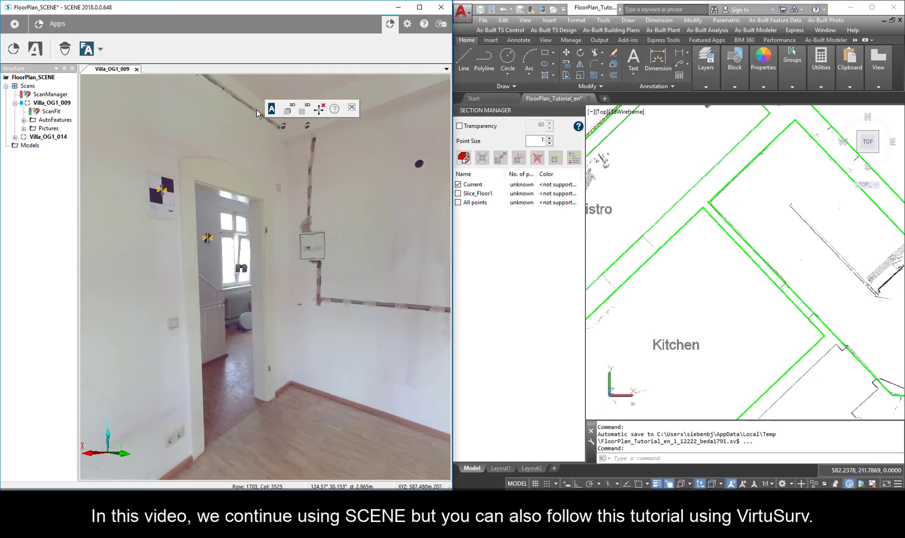
{"action": "left_click", "coordinate": [271, 111]}
{"action": "left_click_drag", "start_coordinate": [271, 112], "coordinate": [121, 107]}
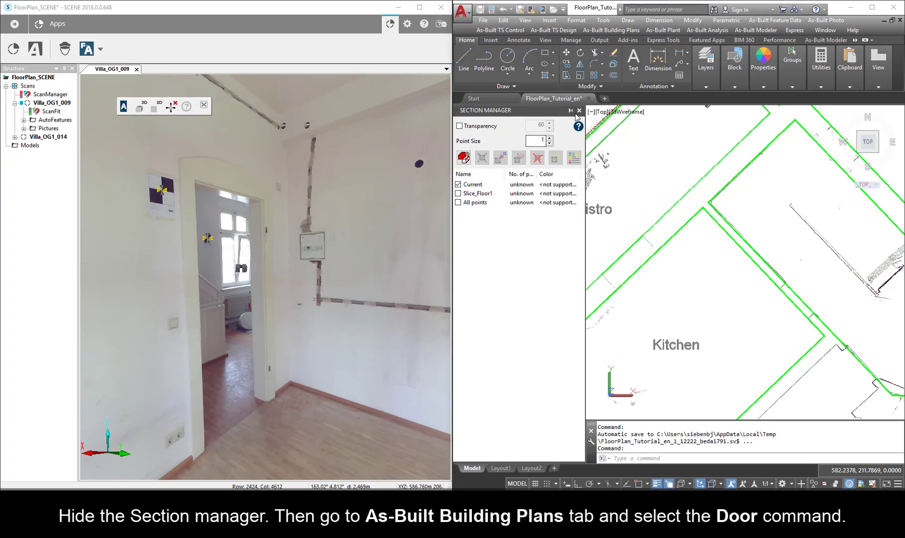
Step: Hide AutoCAD's Section Manager and list the As-Built tool sets in the ribbon overflow
{"action": "left_click", "coordinate": [575, 112]}
{"action": "scroll", "coordinate": [753, 306], "scroll_direction": "up", "scroll_amount": 2}
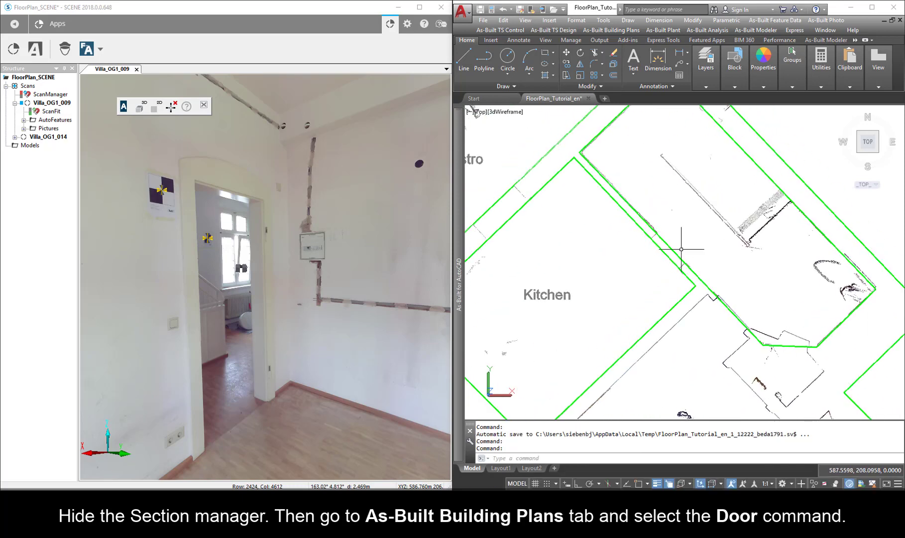
{"action": "left_click", "coordinate": [855, 40]}
Step: Start Insert door and set a swing door type with reveal, opening line and broken wall lines enabled
{"action": "left_click", "coordinate": [856, 73]}
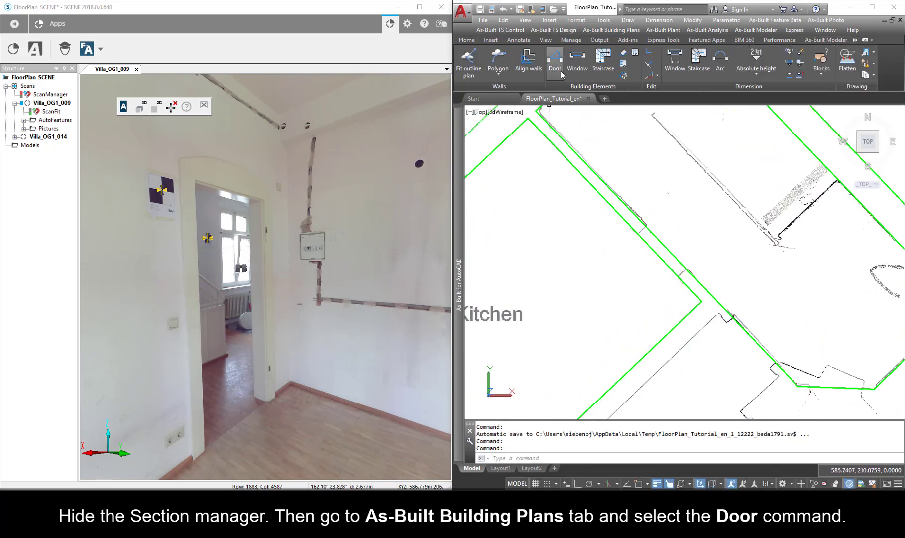
{"action": "left_click", "coordinate": [556, 73]}
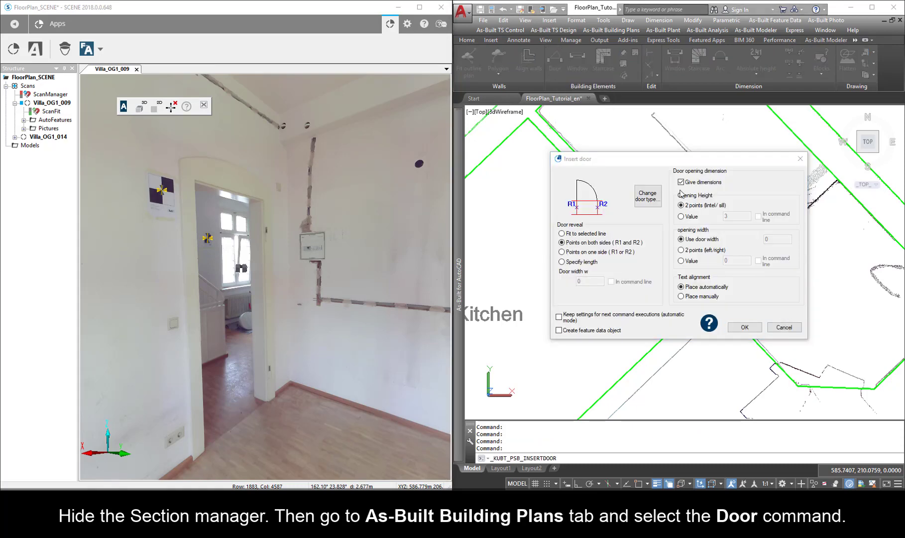
{"action": "left_click", "coordinate": [650, 204]}
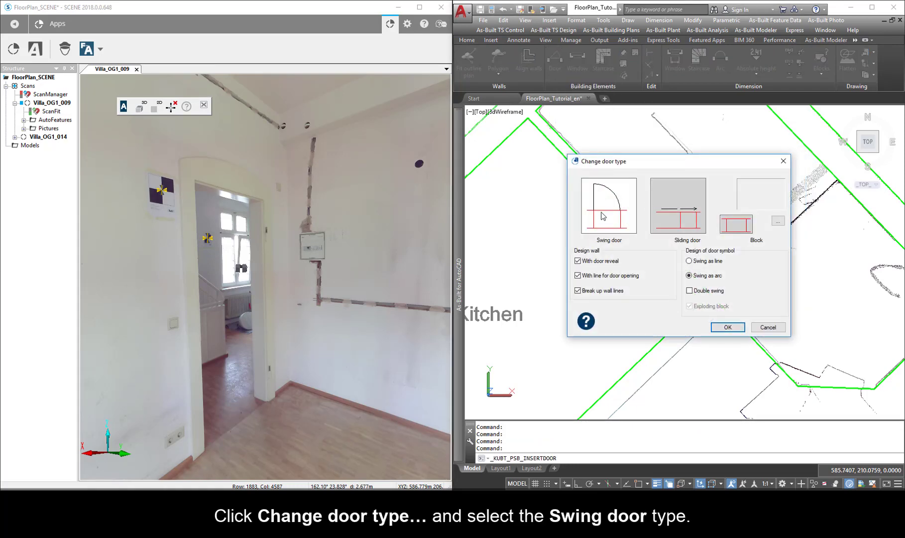
{"action": "left_click", "coordinate": [577, 290]}
{"action": "left_click", "coordinate": [578, 290]}
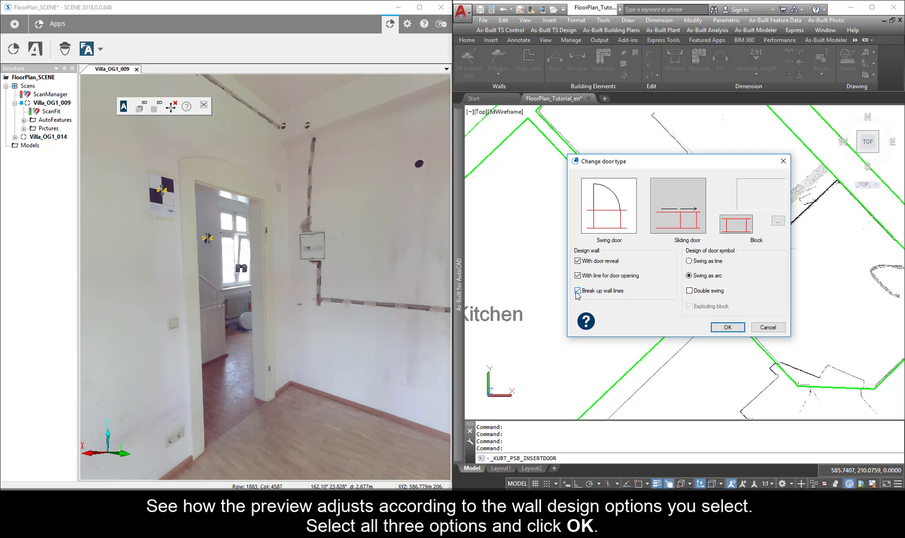
{"action": "left_click", "coordinate": [578, 276]}
{"action": "left_click", "coordinate": [577, 275]}
{"action": "left_click", "coordinate": [579, 262]}
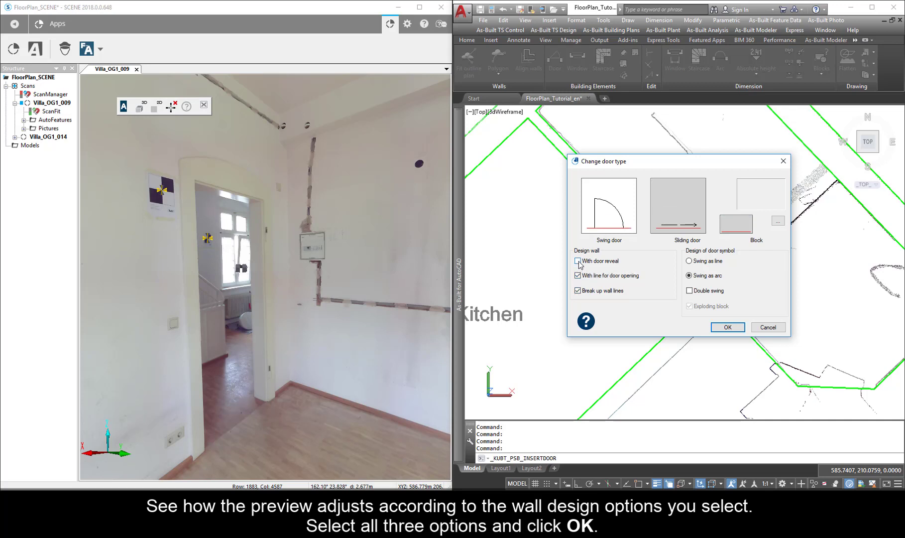
{"action": "left_click", "coordinate": [579, 262]}
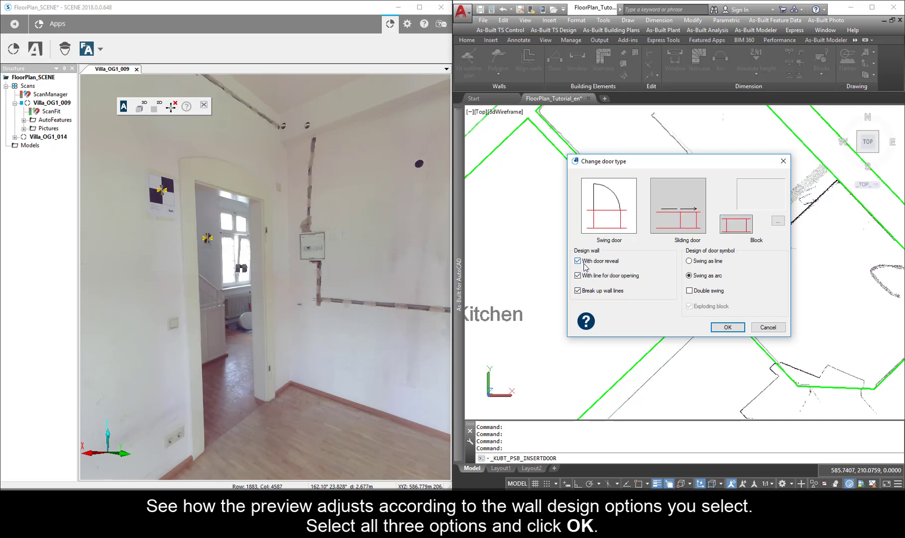
{"action": "left_click", "coordinate": [727, 327]}
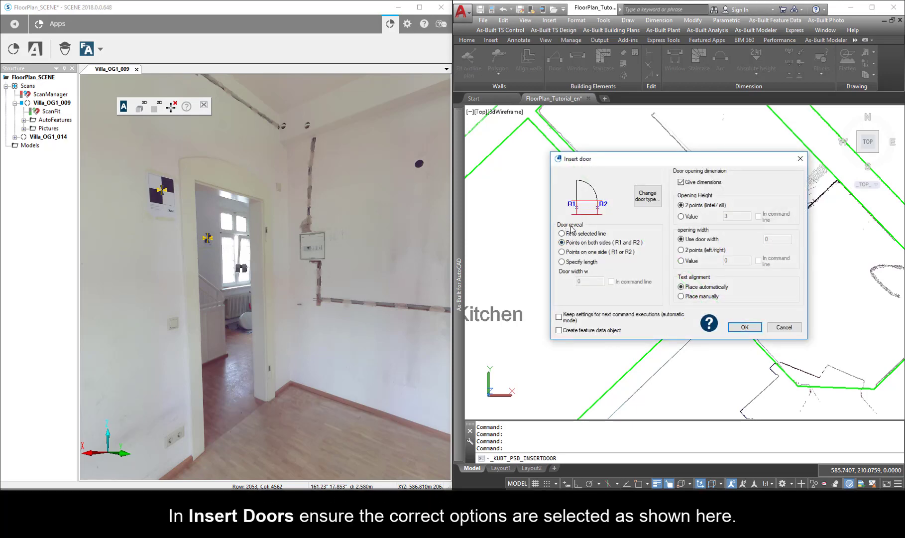
Step: Place the kitchen door between both wall lines and reveals using 3D point snap, and set its swing
{"action": "left_click", "coordinate": [745, 327]}
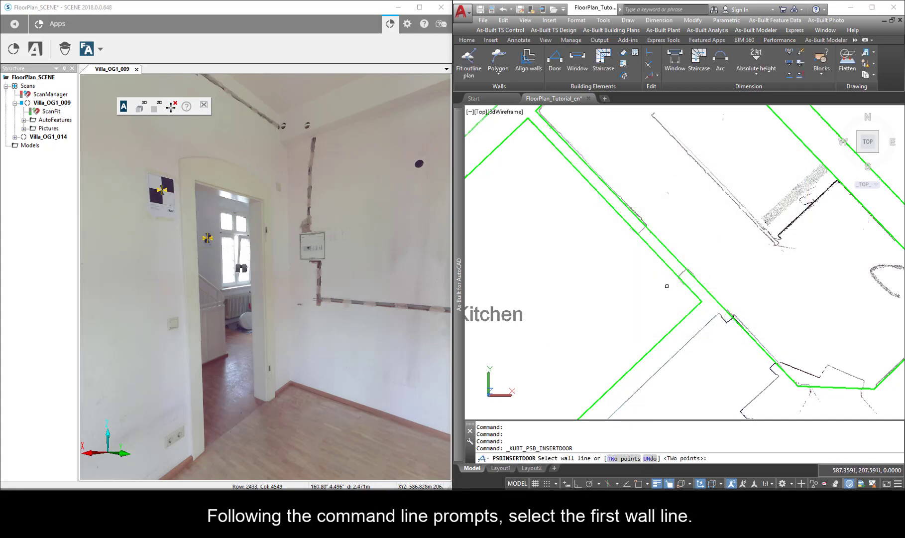
{"action": "left_click", "coordinate": [664, 262]}
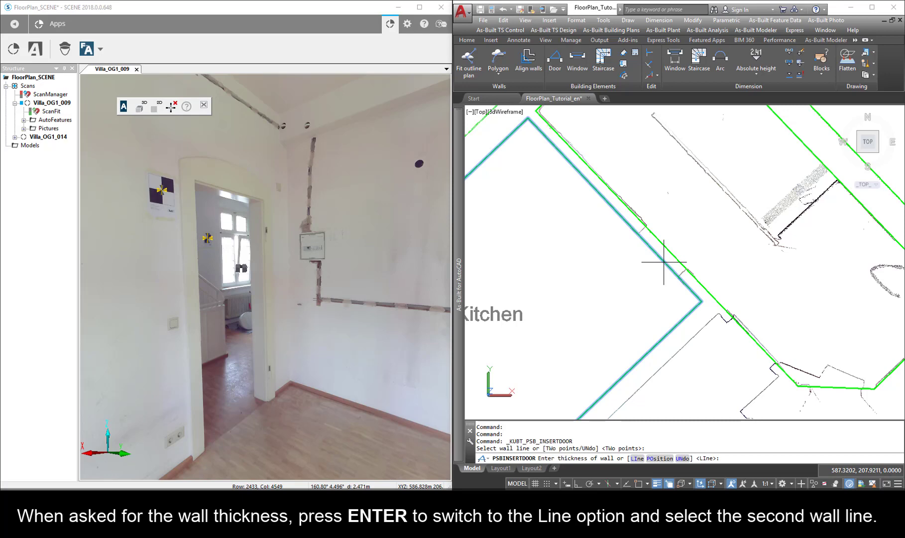
{"action": "key", "text": "Return"}
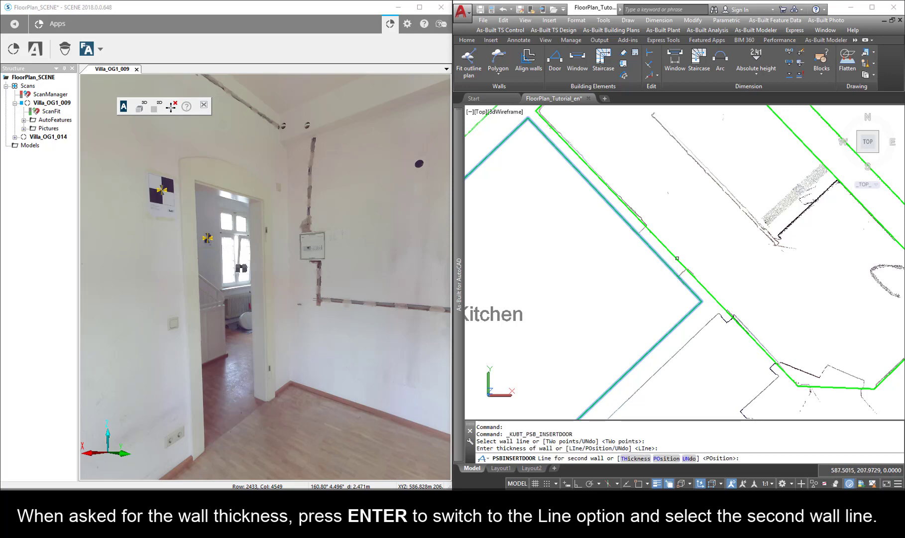
{"action": "left_click", "coordinate": [677, 258]}
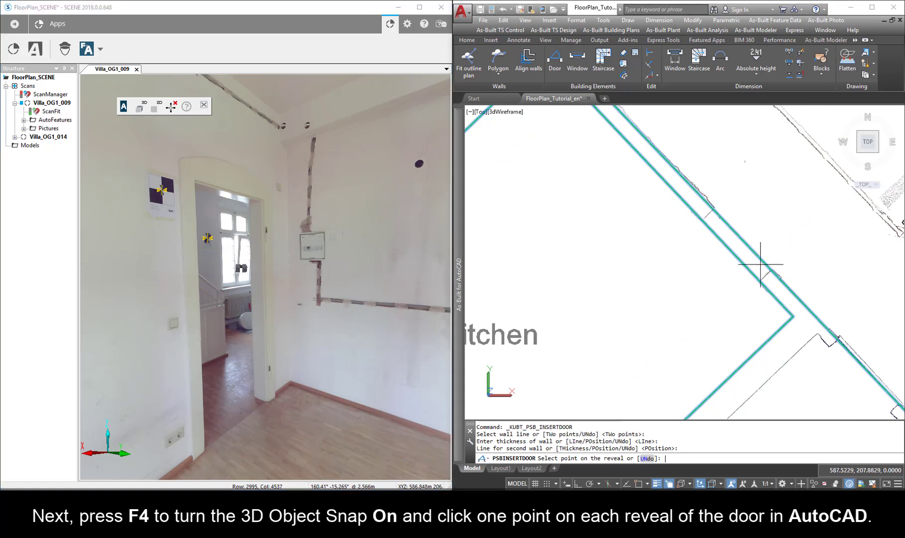
{"action": "key", "text": "F4"}
{"action": "left_click", "coordinate": [708, 214]}
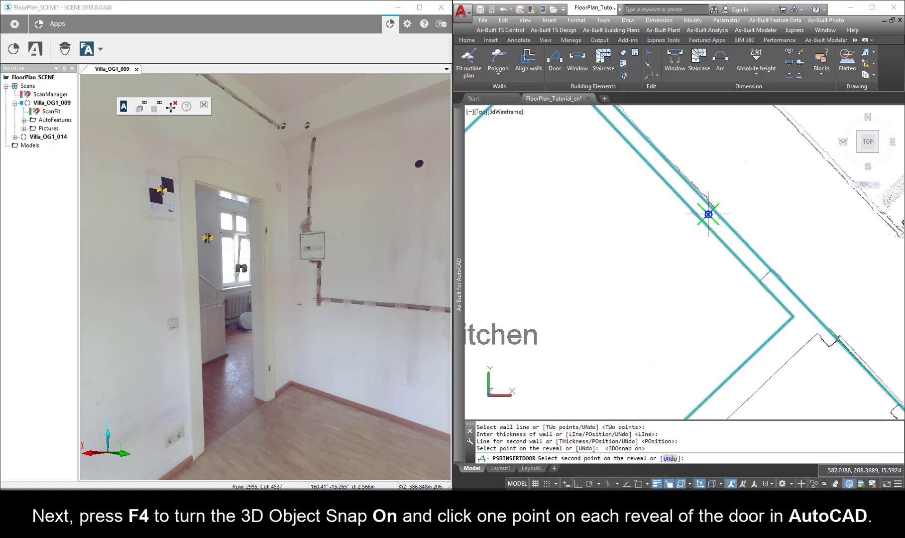
{"action": "left_click", "coordinate": [769, 278]}
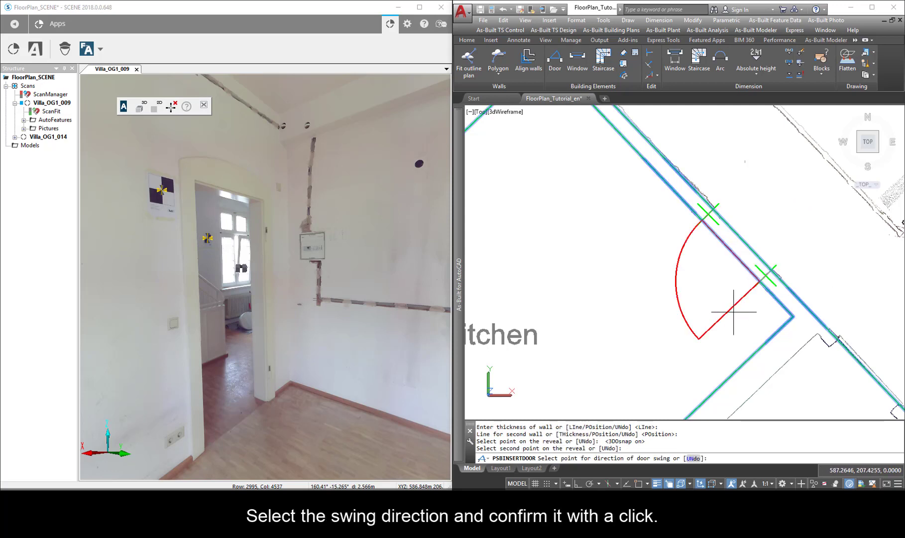
{"action": "left_click", "coordinate": [693, 325]}
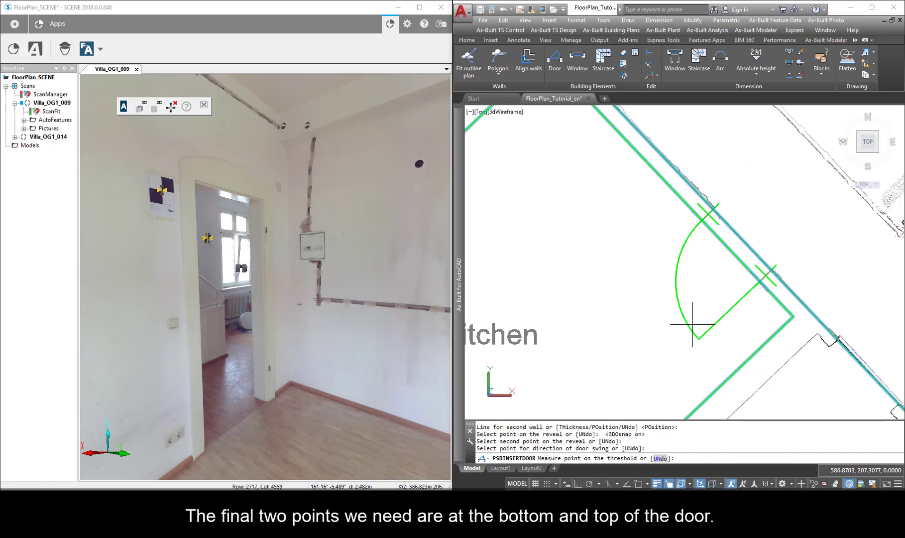
Step: Measure the door's threshold and soffit in the SCENE scan, giving the 0.81 by 2.09 door
{"action": "left_click", "coordinate": [217, 280]}
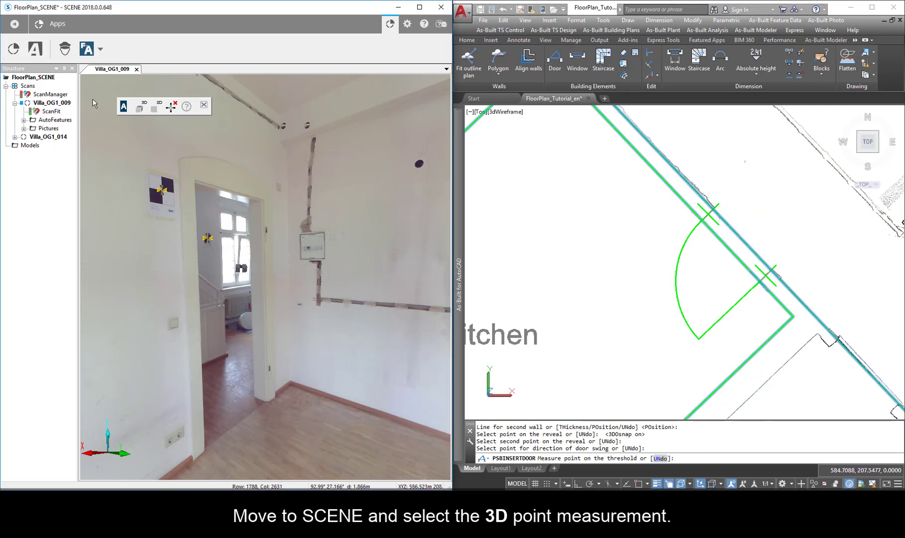
{"action": "left_click", "coordinate": [139, 108]}
{"action": "left_click", "coordinate": [239, 415]}
{"action": "scroll", "coordinate": [239, 414], "scroll_direction": "up", "scroll_amount": 2}
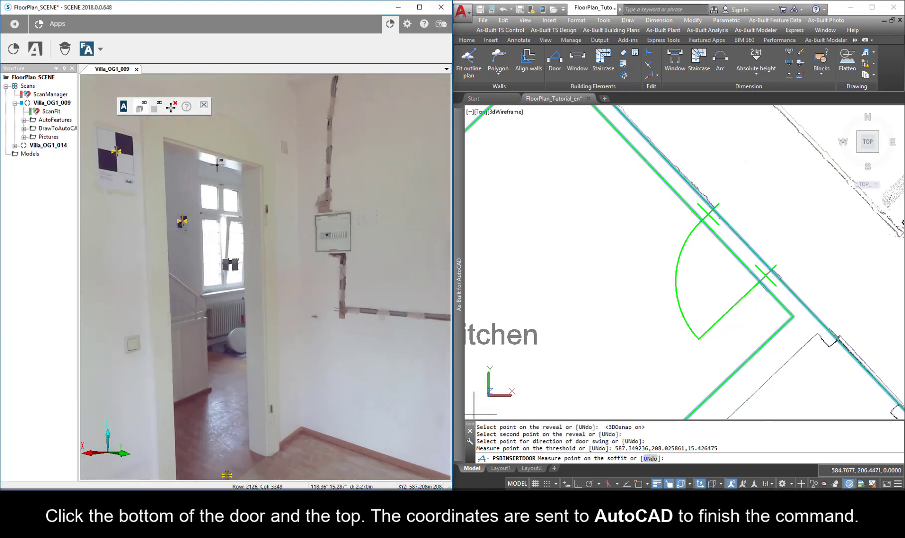
{"action": "left_click", "coordinate": [210, 159]}
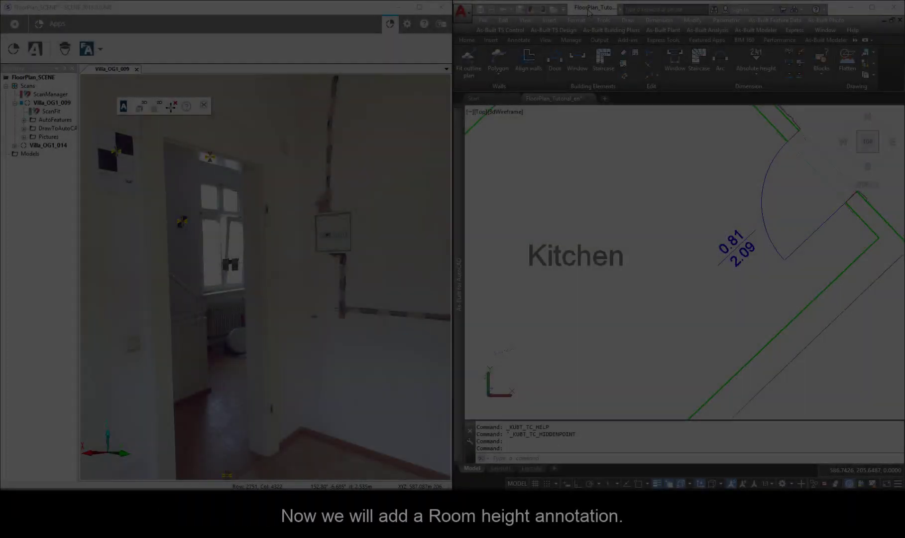
Step: Choose Floor and room height under Absolute height and pick the kitchen floor point in the scan
{"action": "scroll", "coordinate": [653, 225], "scroll_direction": "down", "scroll_amount": 2}
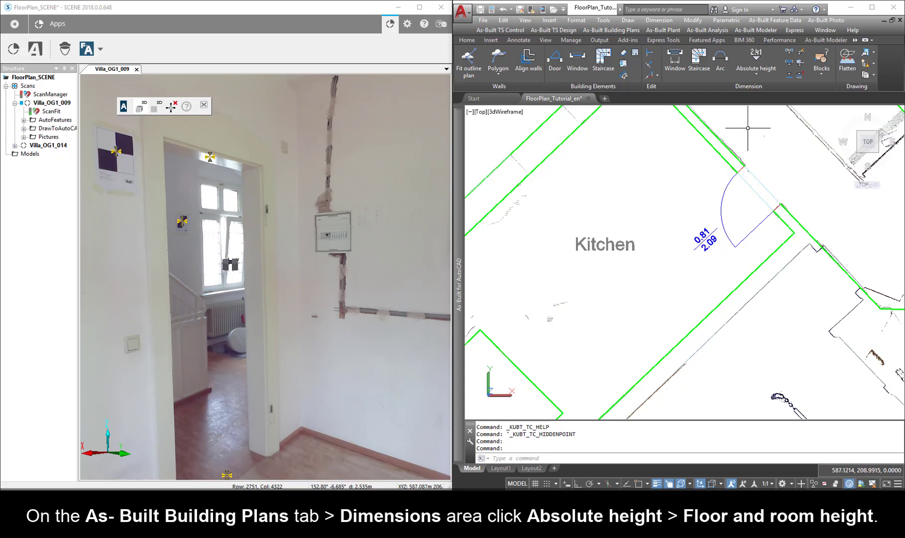
{"action": "left_click", "coordinate": [756, 74]}
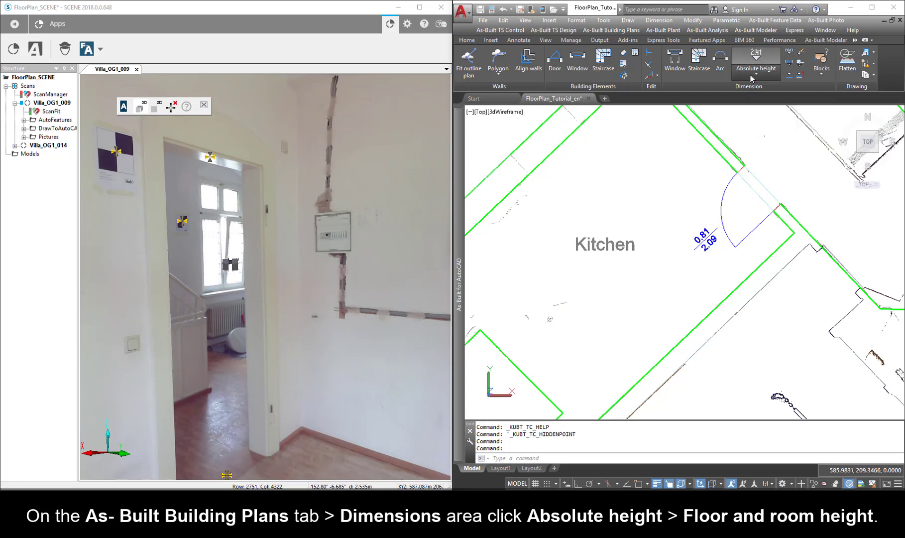
{"action": "left_click", "coordinate": [770, 128]}
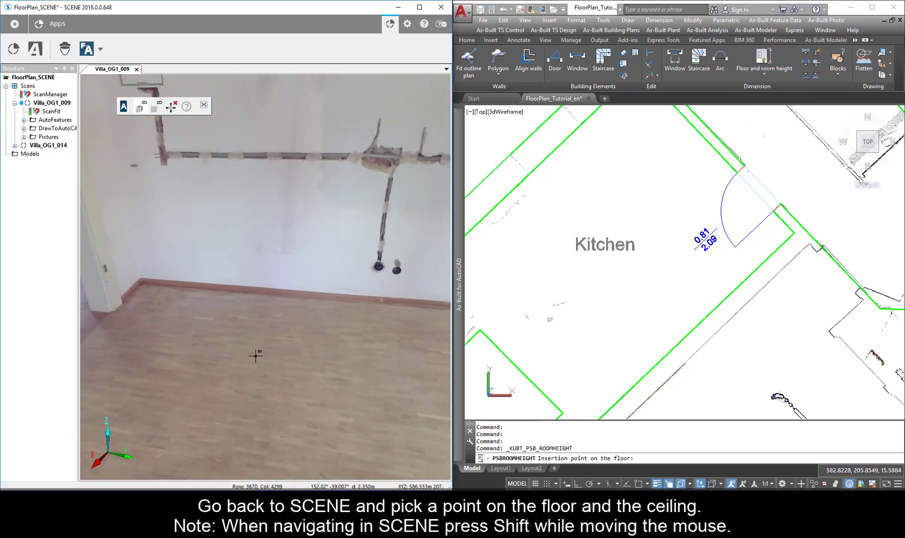
{"action": "left_click", "coordinate": [264, 370]}
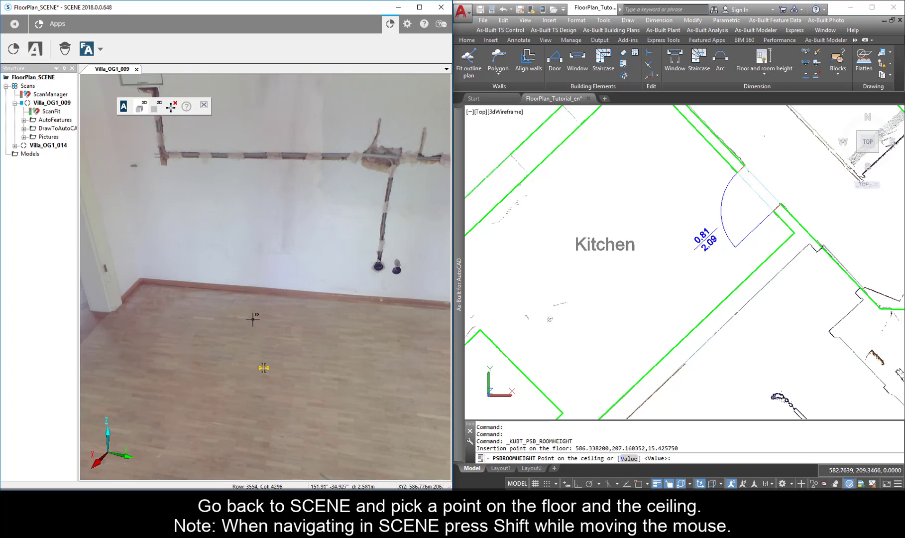
{"action": "left_click_drag", "start_coordinate": [254, 317], "coordinate": [263, 473], "text": "shift"}
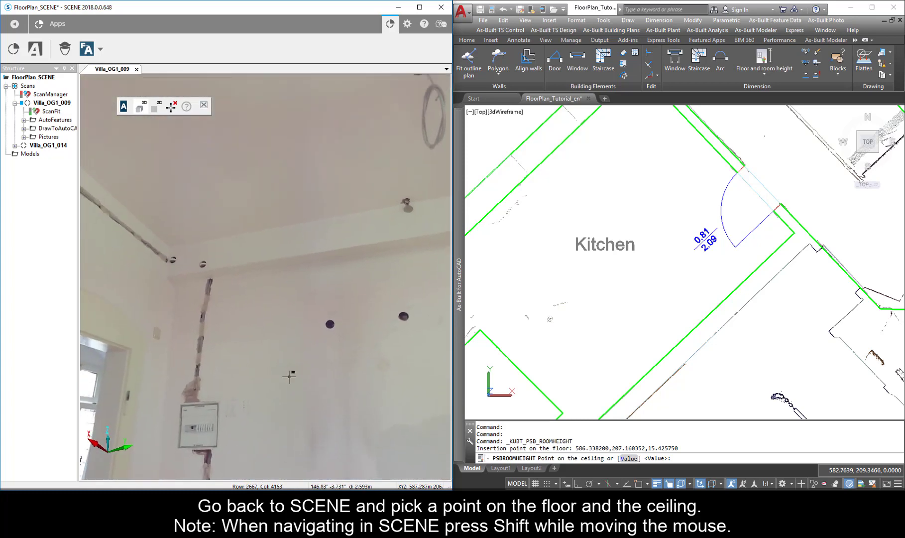
Step: Pick the ceiling point, keep Relative height, and move the 15.43 (3.06) symbol above the Kitchen label
{"action": "left_click", "coordinate": [294, 131]}
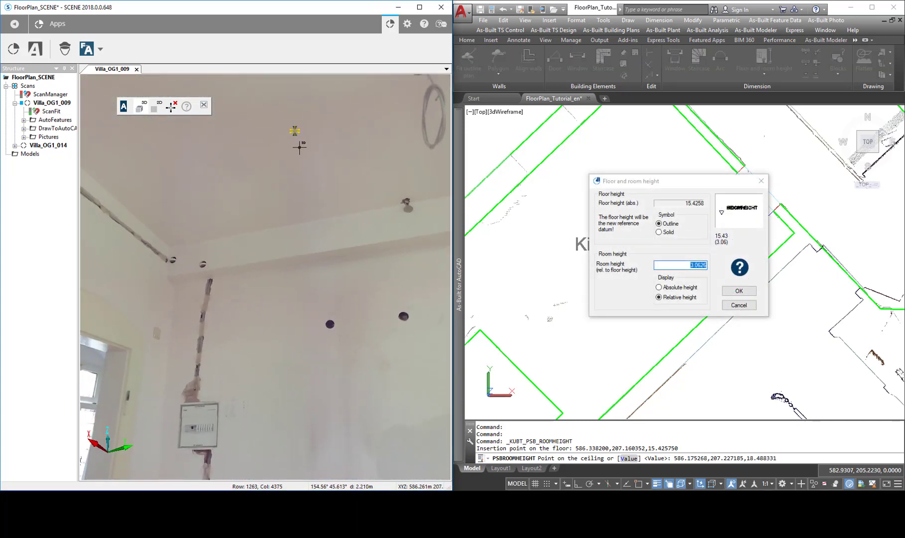
{"action": "left_click", "coordinate": [662, 185]}
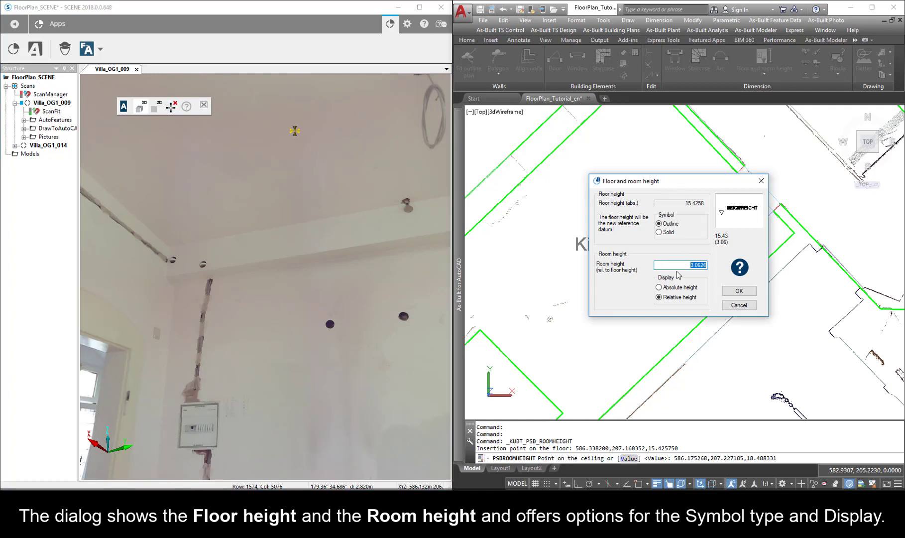
{"action": "left_click", "coordinate": [659, 297]}
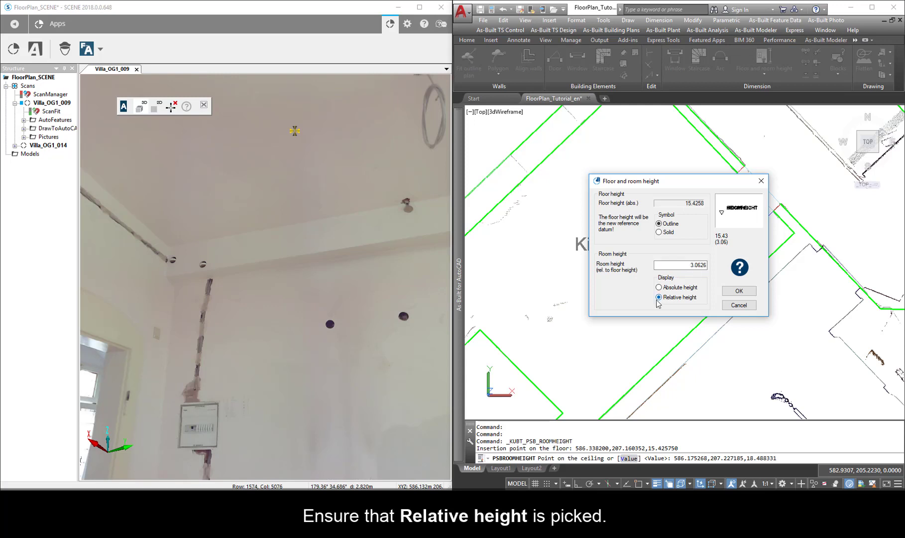
{"action": "left_click", "coordinate": [741, 291]}
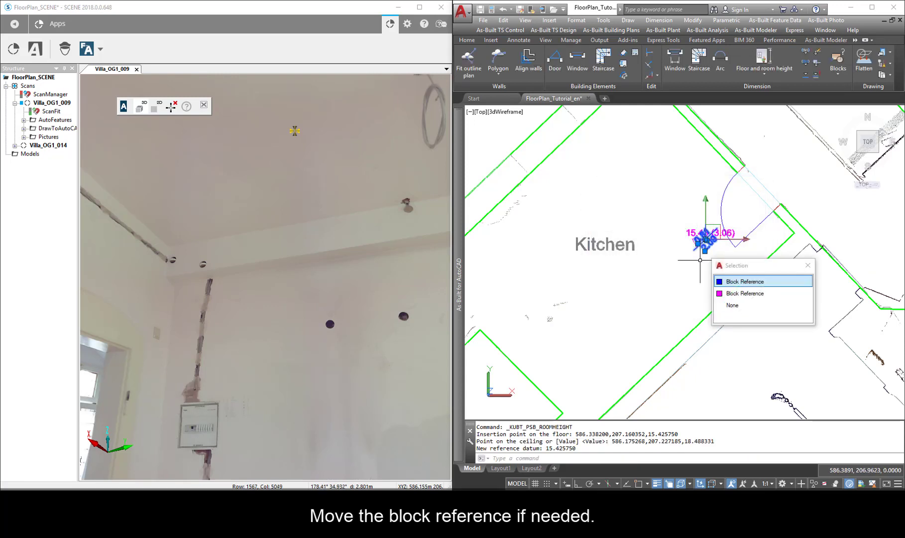
{"action": "left_click", "coordinate": [735, 282]}
{"action": "left_click", "coordinate": [705, 240]}
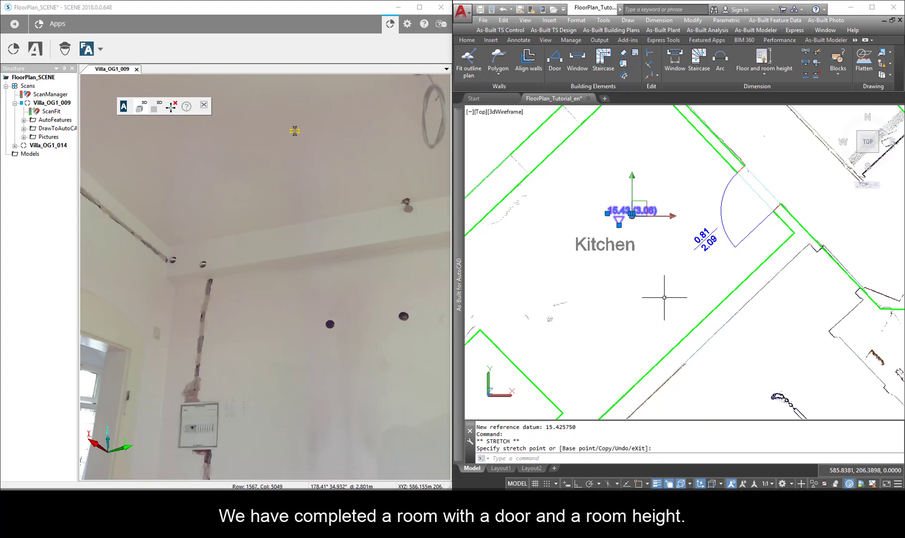
{"action": "key", "text": "Escape"}
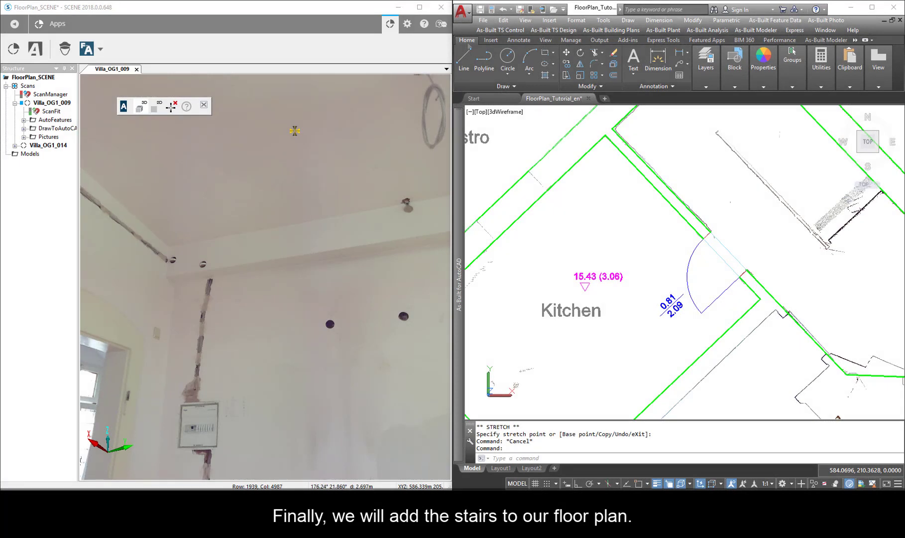
Step: Turn on the Staircase layer from the Home layer list
{"action": "left_click", "coordinate": [703, 87]}
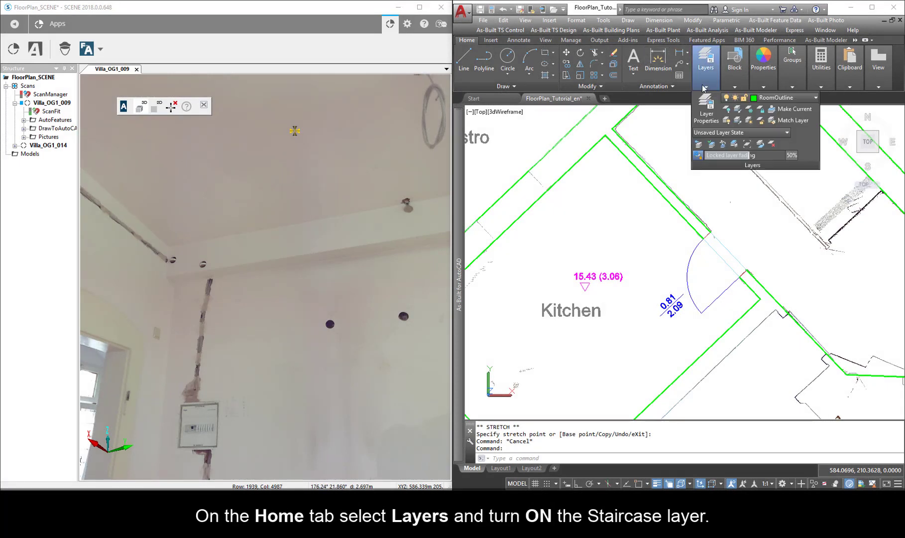
{"action": "left_click", "coordinate": [815, 98]}
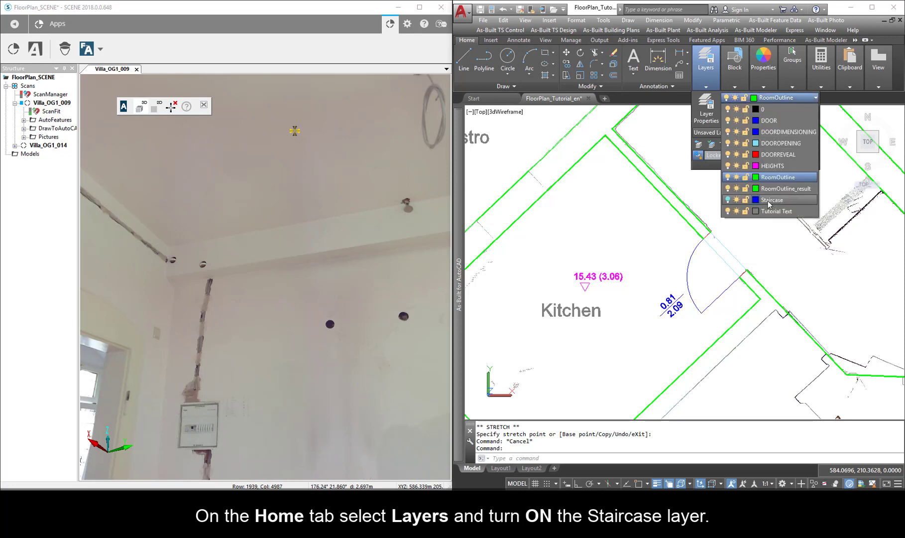
{"action": "left_click", "coordinate": [728, 200]}
{"action": "scroll", "coordinate": [747, 299], "scroll_direction": "up", "scroll_amount": 5}
{"action": "scroll", "coordinate": [589, 229], "scroll_direction": "up", "scroll_amount": 2}
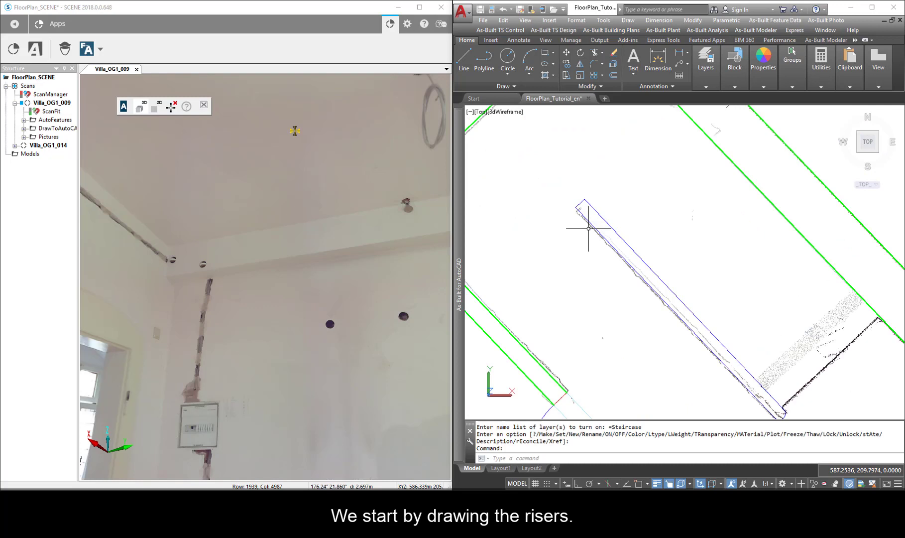
Step: Start As-Built Segments with 2 points per segment and Line type
{"action": "left_click", "coordinate": [855, 40]}
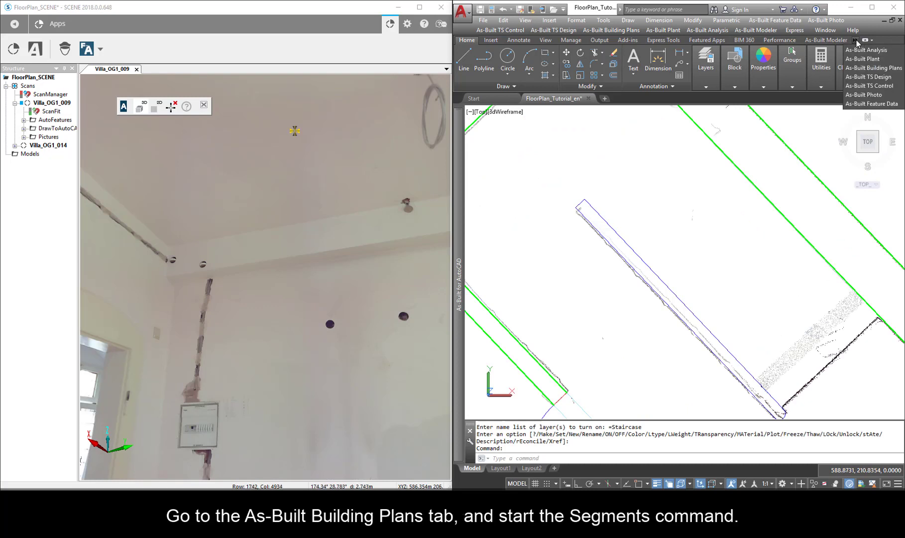
{"action": "left_click", "coordinate": [863, 70]}
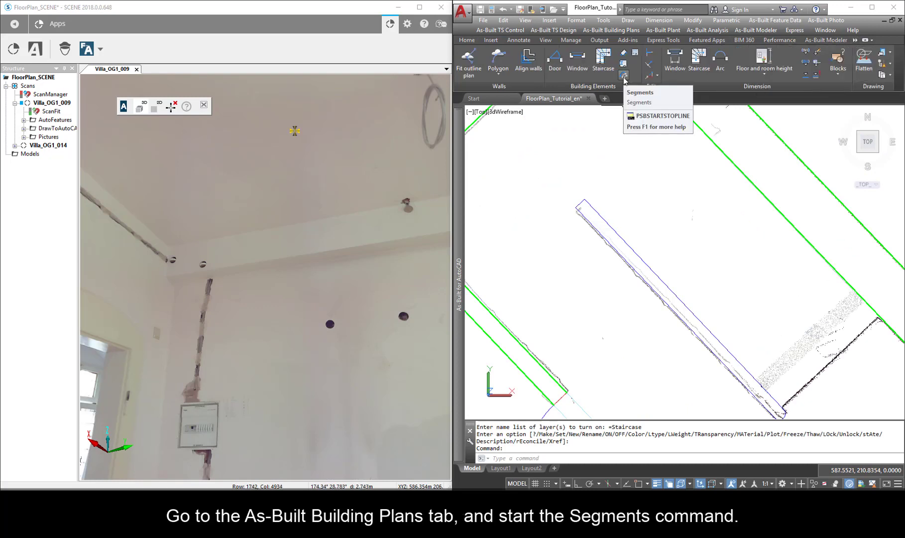
{"action": "left_click", "coordinate": [624, 77]}
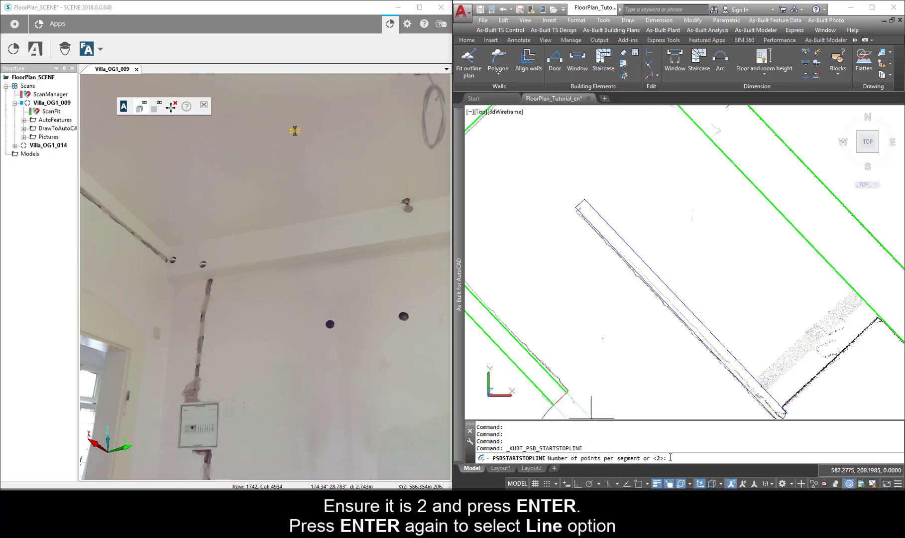
{"action": "key", "text": "Return"}
{"action": "key", "text": "Return"}
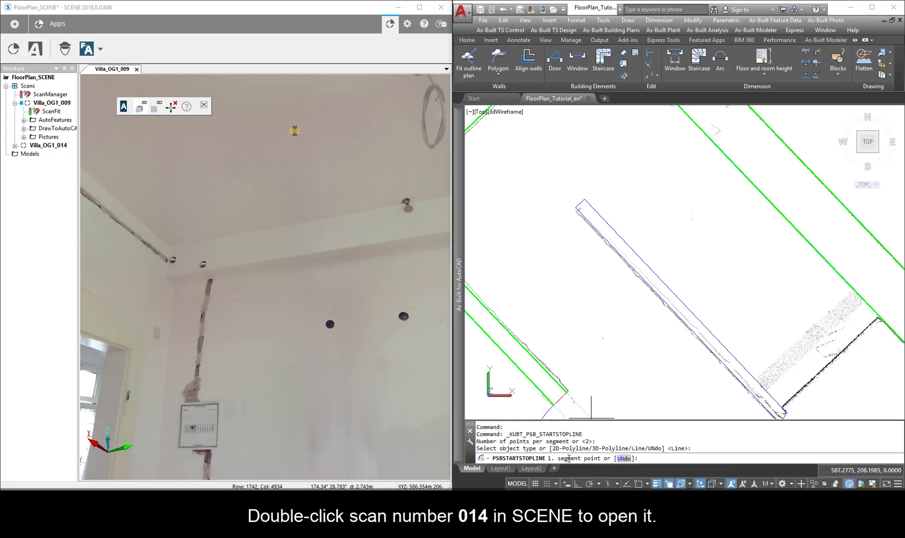
Step: Open scan Villa_OG1_014, turn the view toward the stairs, and enable 3D picking
{"action": "left_click", "coordinate": [58, 148]}
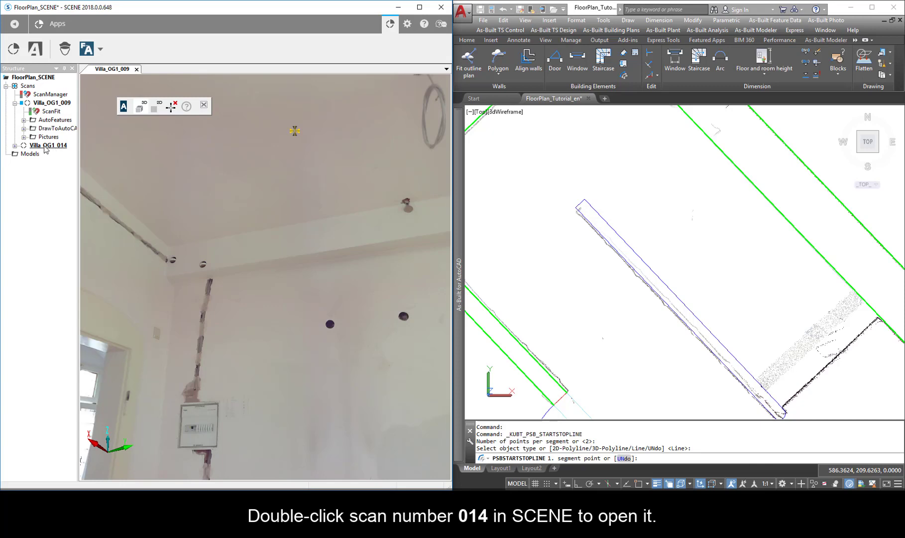
{"action": "double_click", "coordinate": [46, 146]}
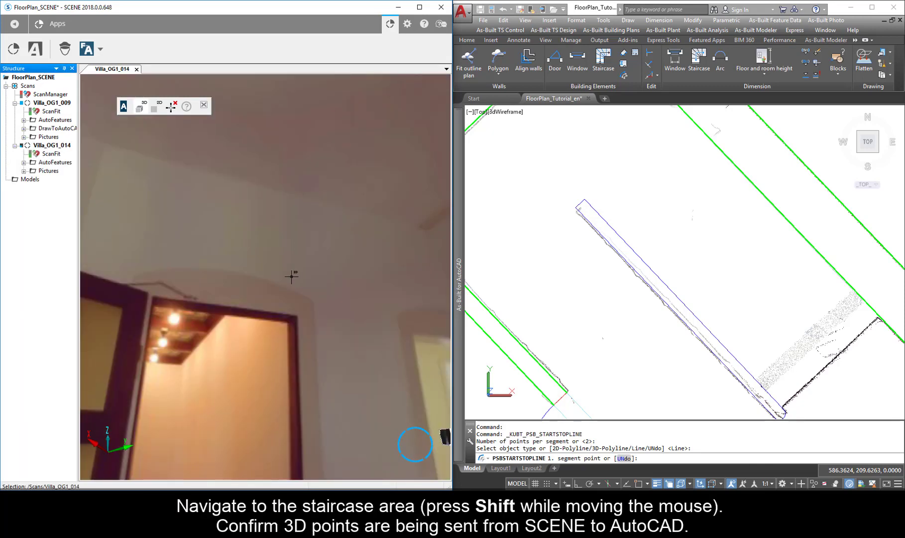
{"action": "left_click_drag", "start_coordinate": [303, 289], "coordinate": [204, 394], "text": "shift"}
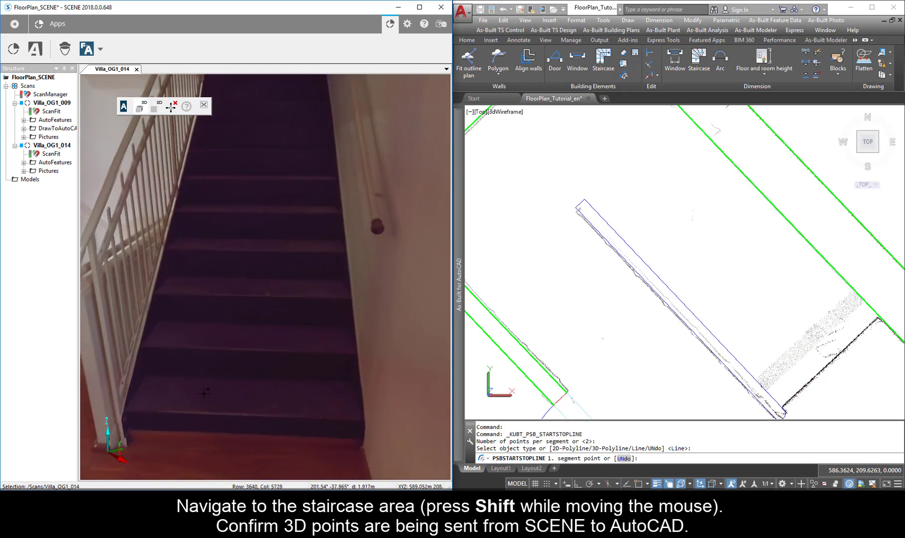
{"action": "left_click", "coordinate": [142, 112]}
Step: Trace the first five stair riser lines from two points on each step front
{"action": "left_click", "coordinate": [143, 419]}
{"action": "left_click", "coordinate": [319, 432]}
{"action": "left_click", "coordinate": [159, 362]}
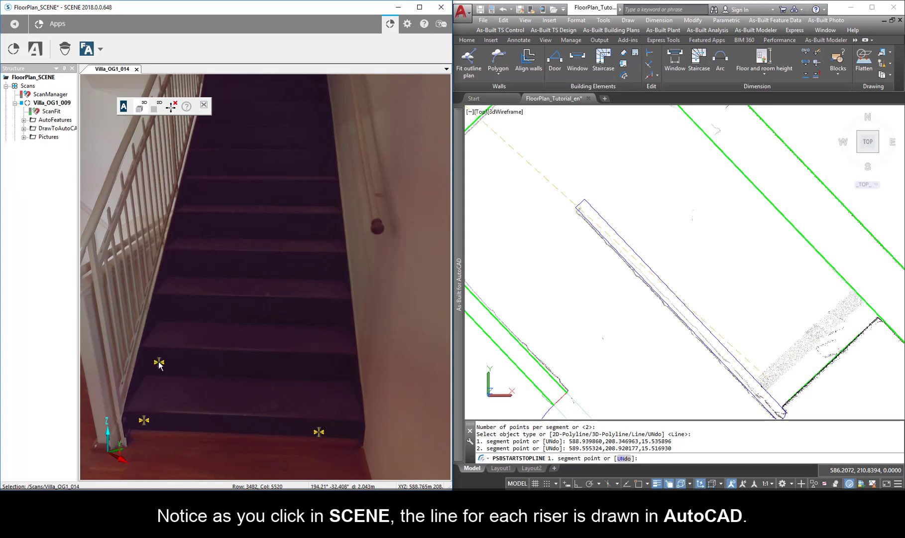
{"action": "left_click", "coordinate": [313, 362]}
{"action": "left_click", "coordinate": [183, 313]}
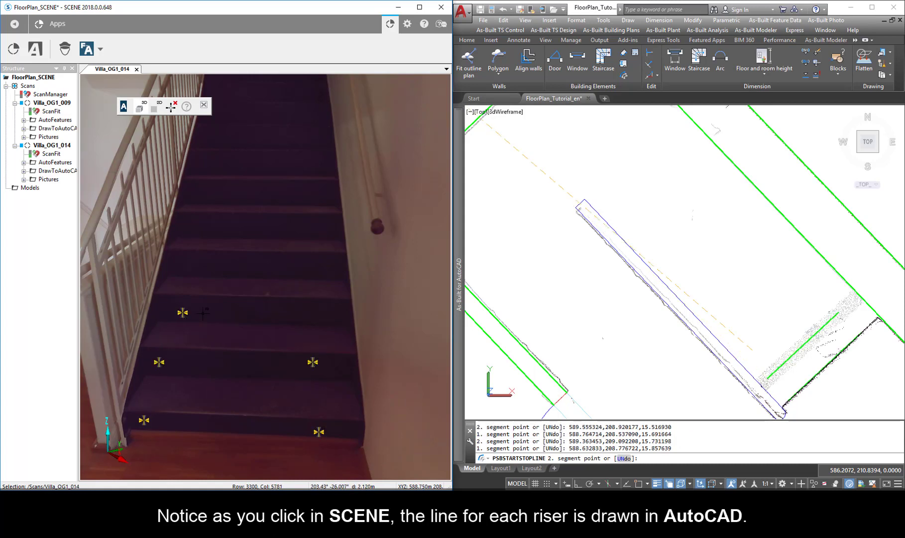
{"action": "left_click", "coordinate": [285, 308]}
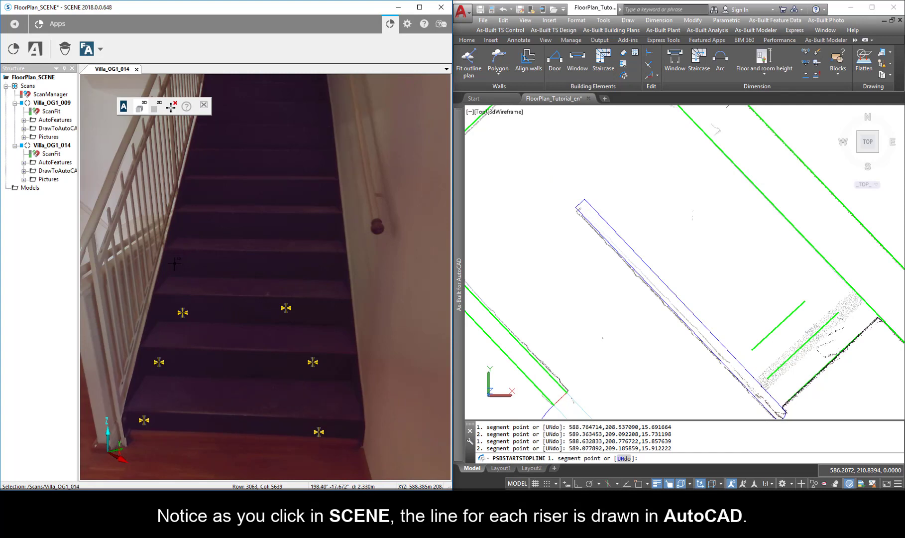
{"action": "left_click", "coordinate": [184, 266]}
{"action": "left_click", "coordinate": [313, 267]}
{"action": "left_click", "coordinate": [190, 224]}
{"action": "left_click", "coordinate": [314, 226]}
Step: Trace the remaining upper riser lines up to the top step
{"action": "left_click", "coordinate": [197, 194]}
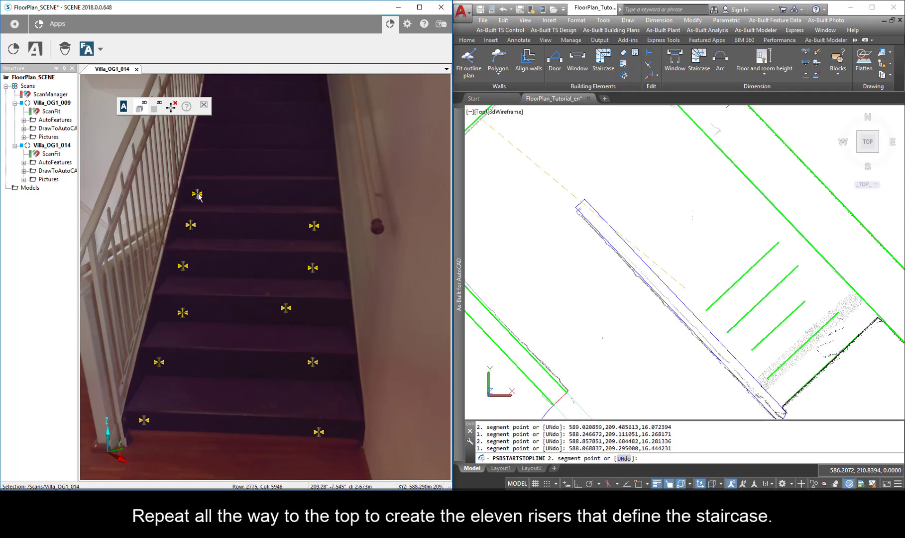
{"action": "left_click", "coordinate": [313, 198]}
{"action": "left_click", "coordinate": [203, 161]}
{"action": "left_click", "coordinate": [305, 164]}
{"action": "left_click", "coordinate": [215, 137]}
{"action": "left_click", "coordinate": [331, 135]}
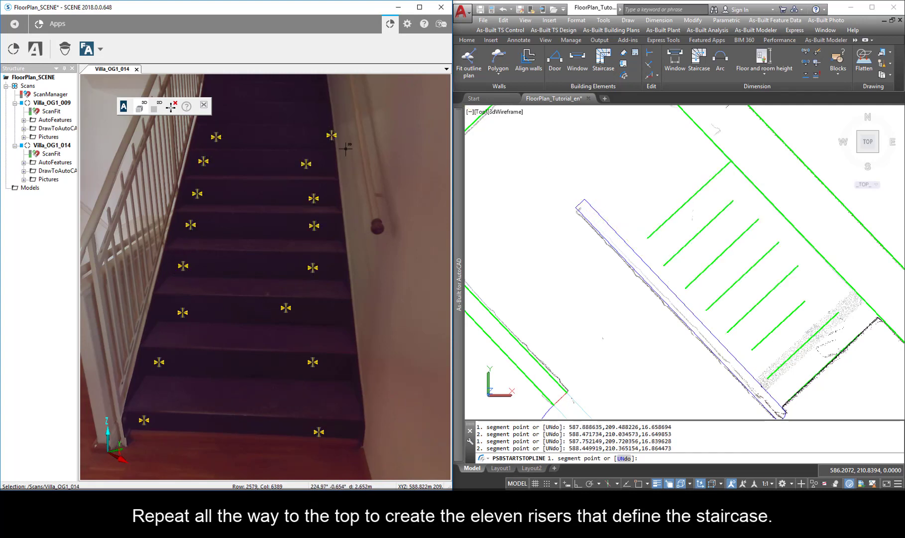
{"action": "scroll", "coordinate": [278, 140], "scroll_direction": "down", "scroll_amount": 1}
{"action": "left_click", "coordinate": [229, 128]}
{"action": "left_click", "coordinate": [305, 129]}
{"action": "left_click", "coordinate": [239, 109]}
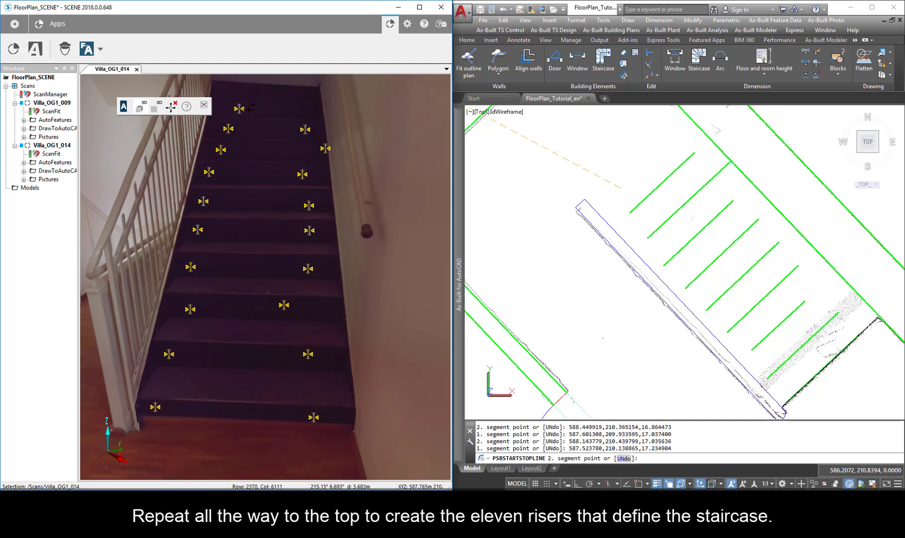
{"action": "left_click", "coordinate": [228, 91]}
{"action": "left_click", "coordinate": [292, 94]}
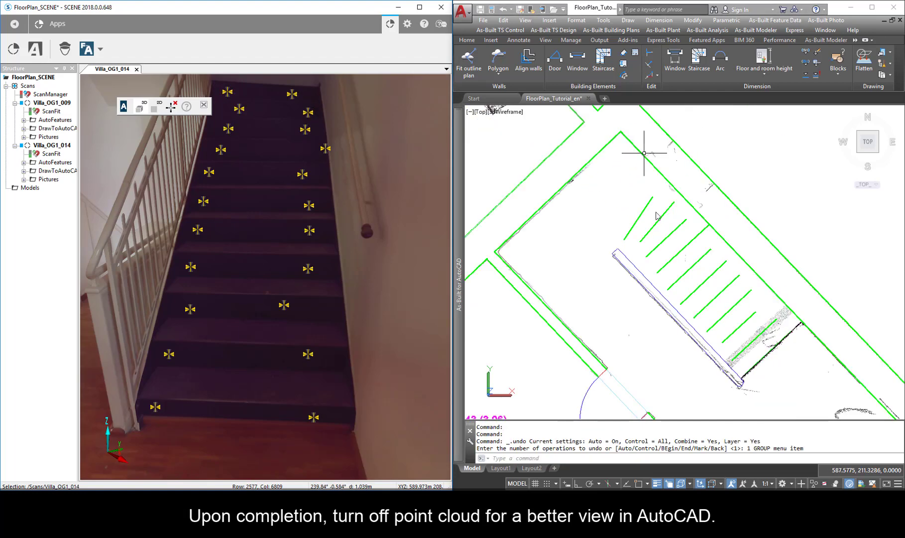
Step: Uncheck Current in the Section Manager to switch off the point cloud
{"action": "mouse_move", "coordinate": [459, 204]}
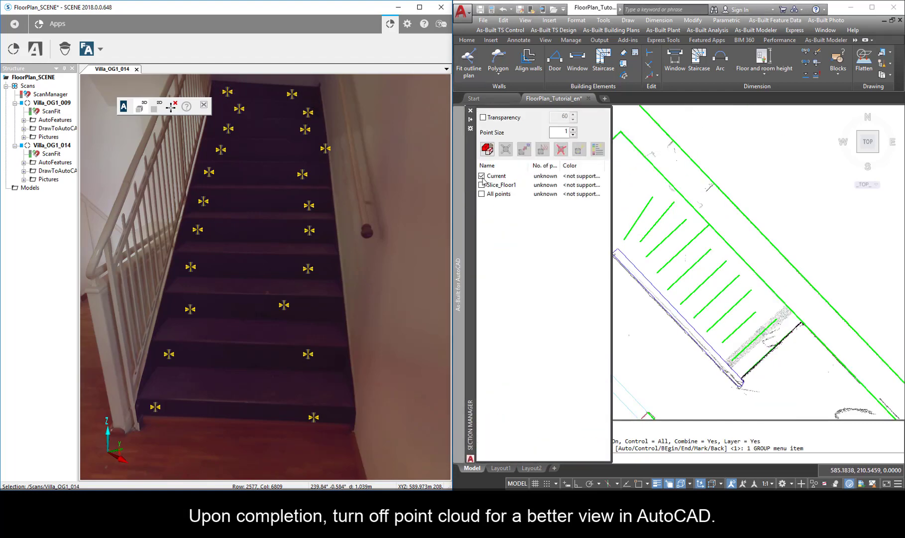
{"action": "left_click", "coordinate": [481, 175]}
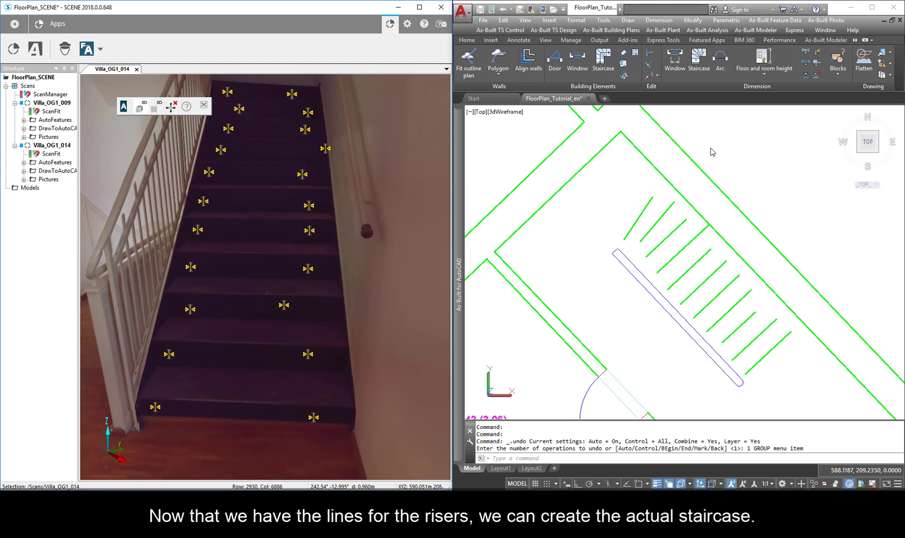
Step: Start the Staircase command in Existing Steps measuring mode, accepting the stair options
{"action": "left_click", "coordinate": [604, 60]}
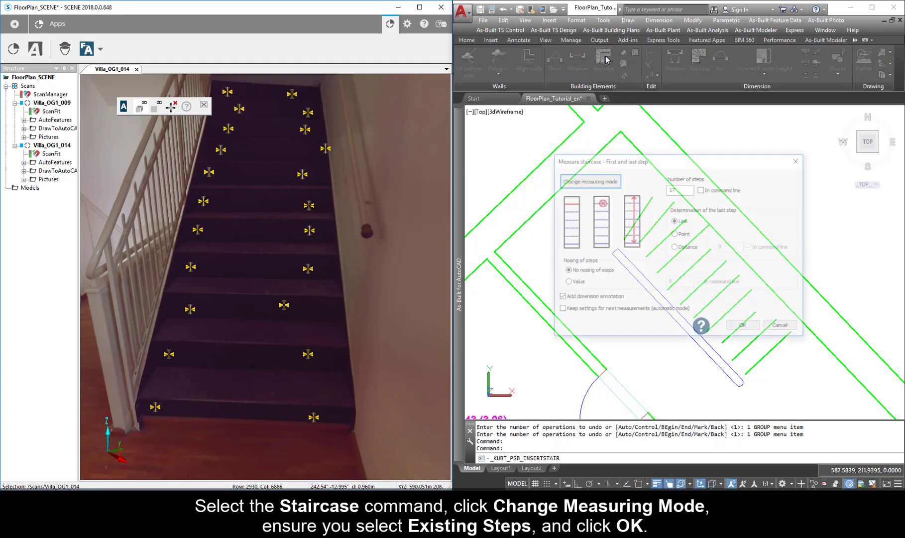
{"action": "left_click", "coordinate": [606, 182]}
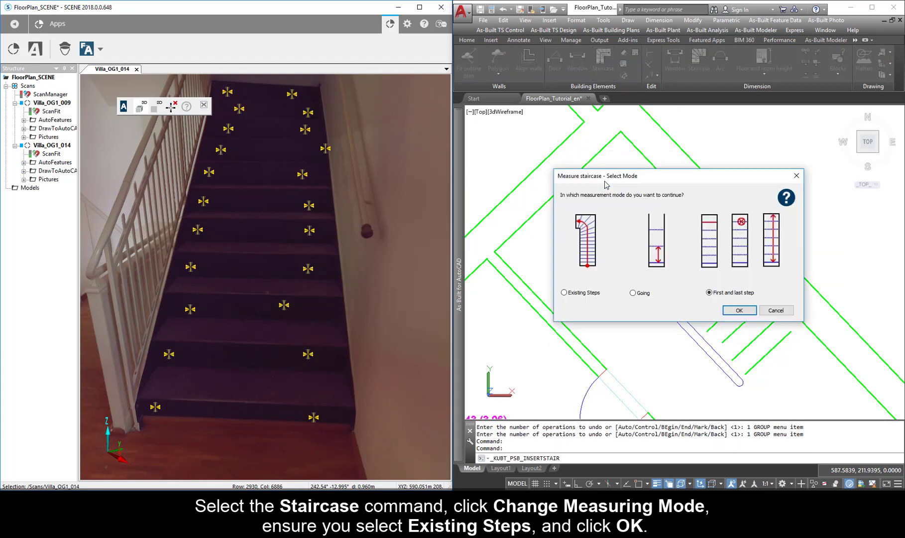
{"action": "left_click", "coordinate": [575, 296]}
{"action": "left_click", "coordinate": [745, 314]}
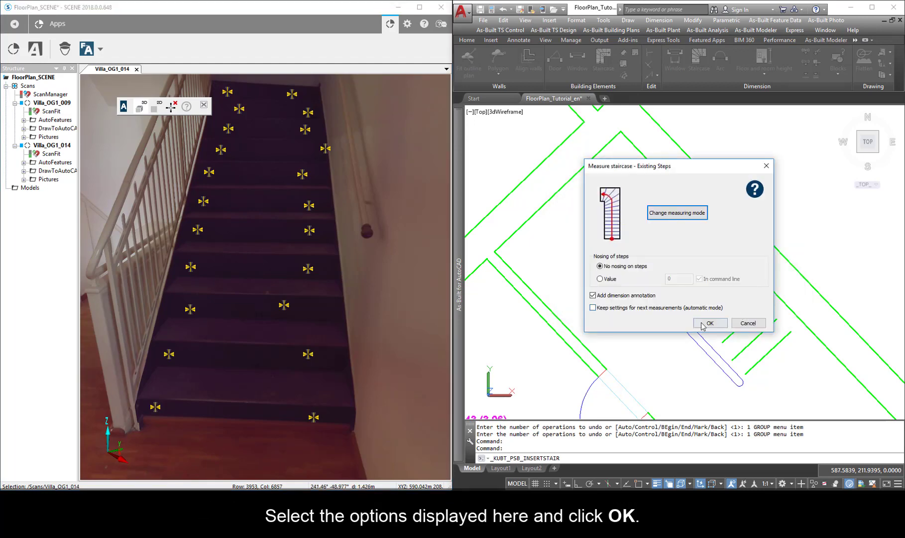
{"action": "left_click", "coordinate": [709, 324]}
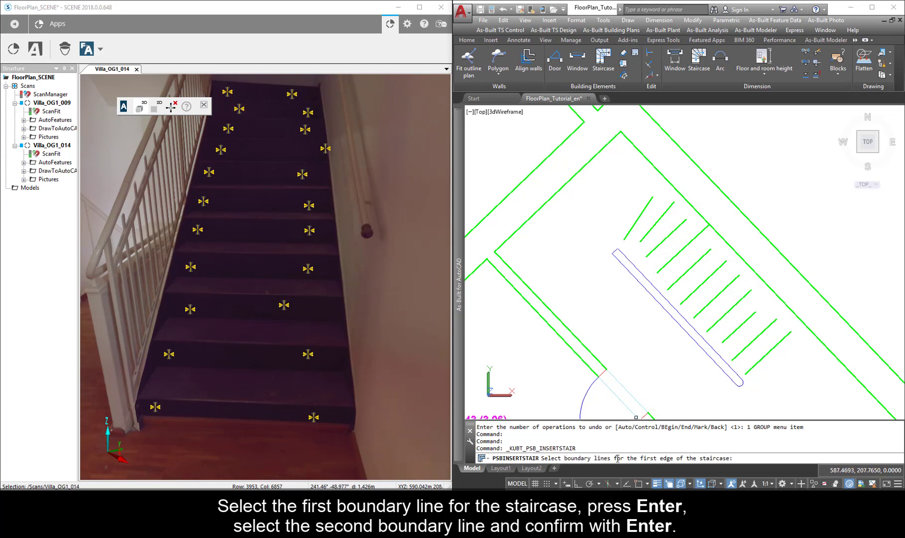
Step: Pick the blue line and the right wall line as the two stair edges
{"action": "left_click", "coordinate": [695, 344]}
{"action": "key", "text": "Return"}
{"action": "scroll", "coordinate": [716, 310], "scroll_direction": "up", "scroll_amount": 2}
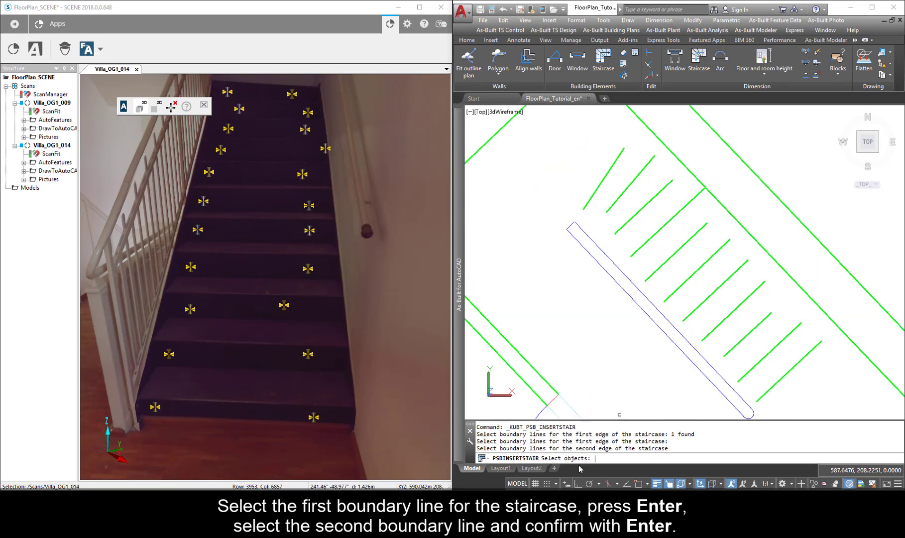
{"action": "left_click", "coordinate": [788, 275]}
{"action": "key", "text": "Return"}
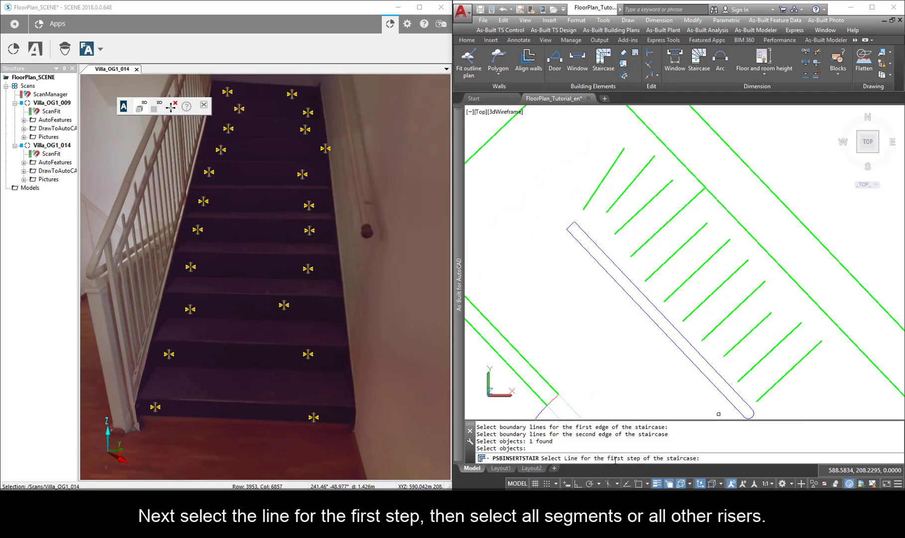
Step: Select the lowest riser and the remaining riser lines as steps to generate the stair
{"action": "left_click", "coordinate": [770, 389]}
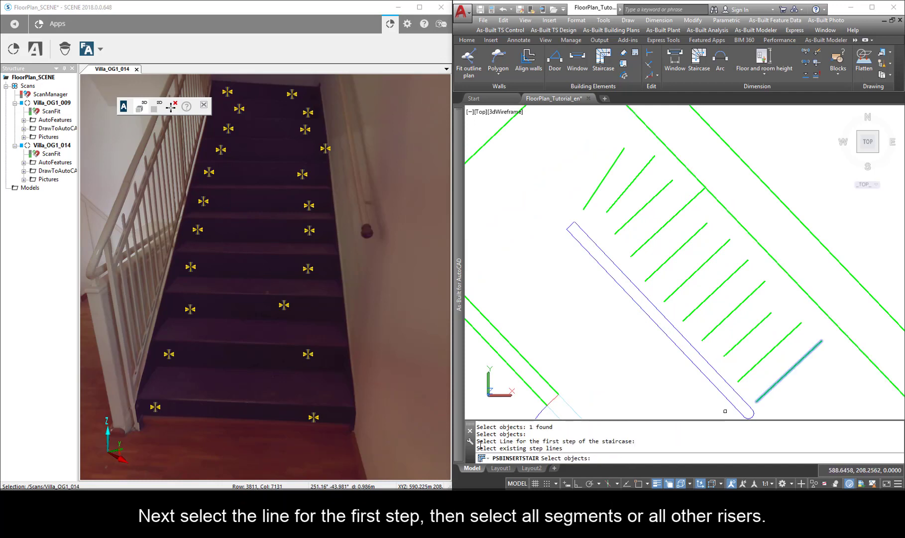
{"action": "left_click", "coordinate": [774, 378]}
{"action": "left_click", "coordinate": [698, 259]}
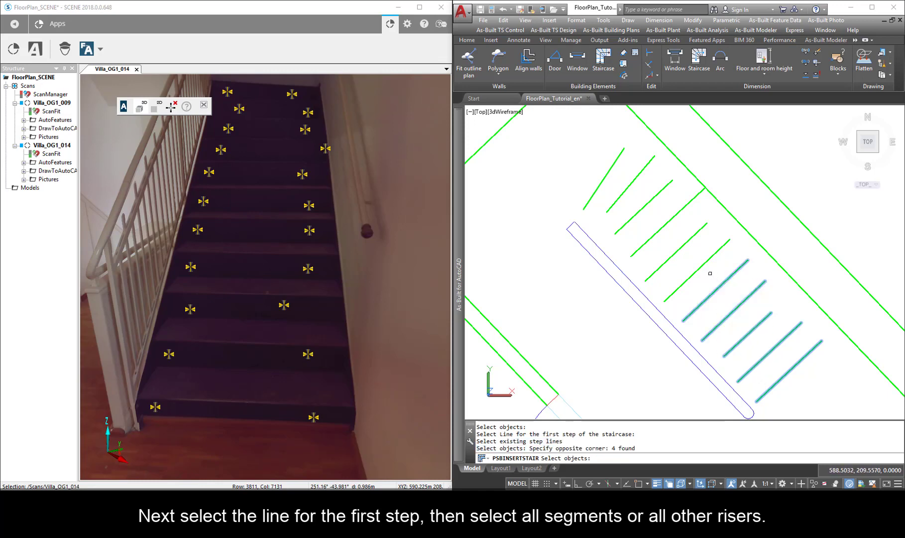
{"action": "left_click", "coordinate": [712, 275]}
{"action": "left_click", "coordinate": [648, 222]}
{"action": "left_click", "coordinate": [599, 176]}
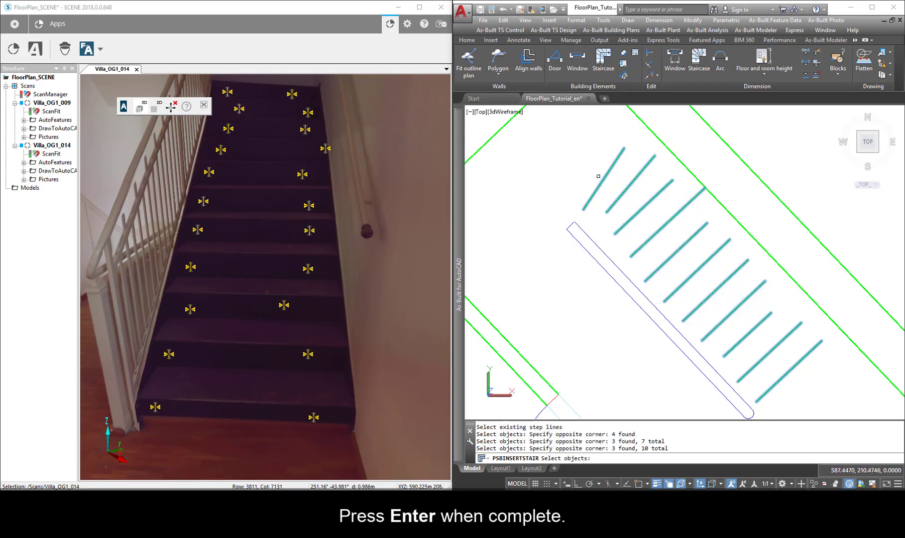
{"action": "key", "text": "Return"}
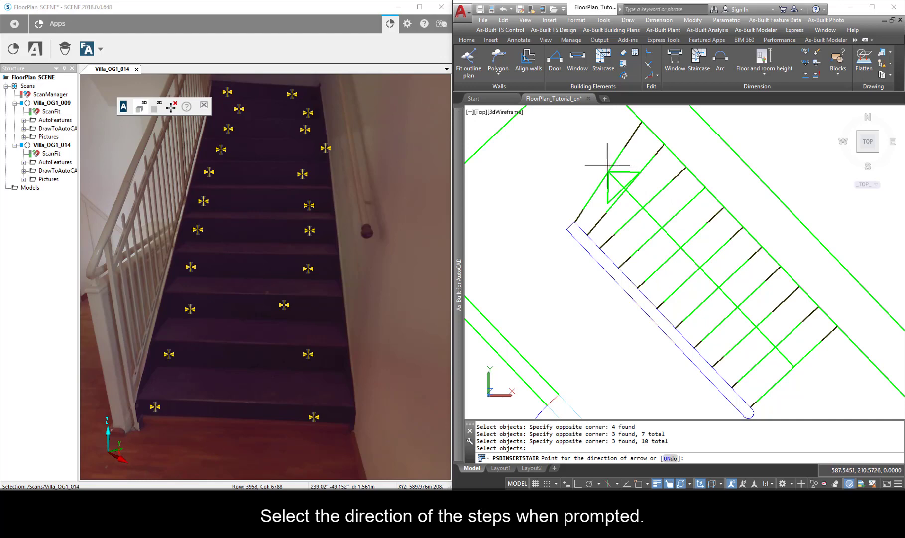
Step: Set the arrow upward, measure one step's rise, and place the 11x18.8/25.4 label
{"action": "left_click", "coordinate": [580, 145]}
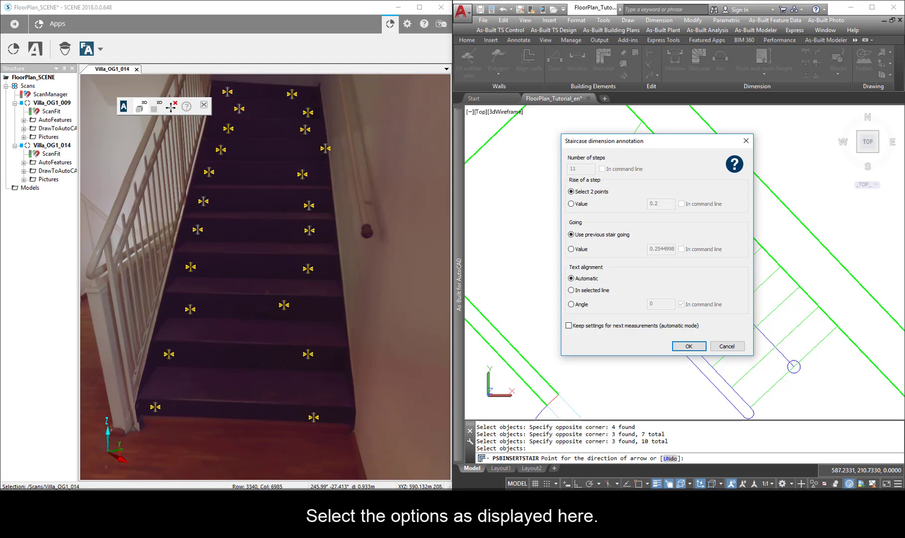
{"action": "left_click", "coordinate": [689, 346]}
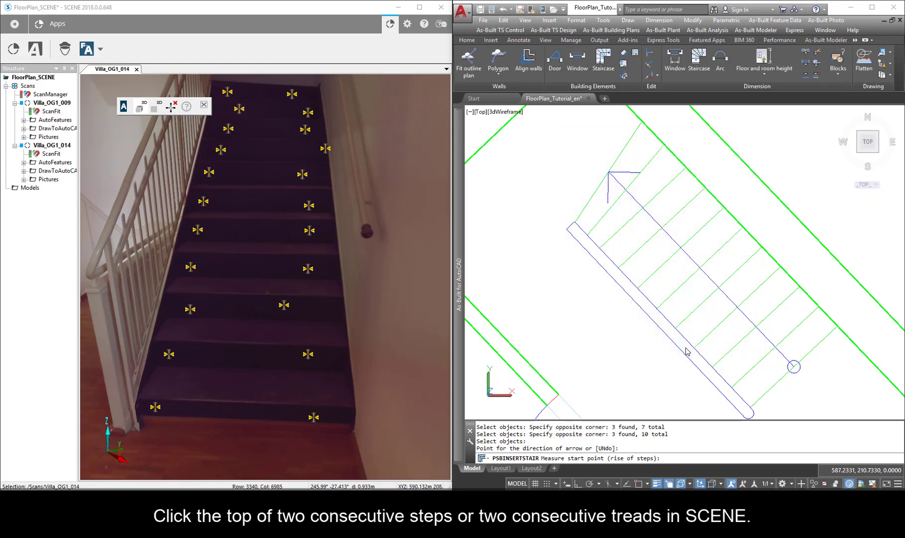
{"action": "left_click", "coordinate": [220, 386]}
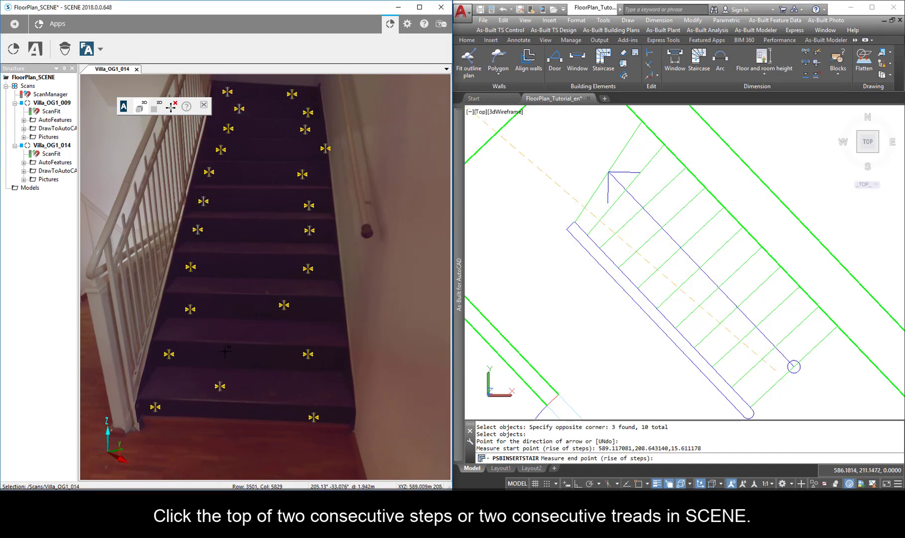
{"action": "left_click", "coordinate": [233, 334]}
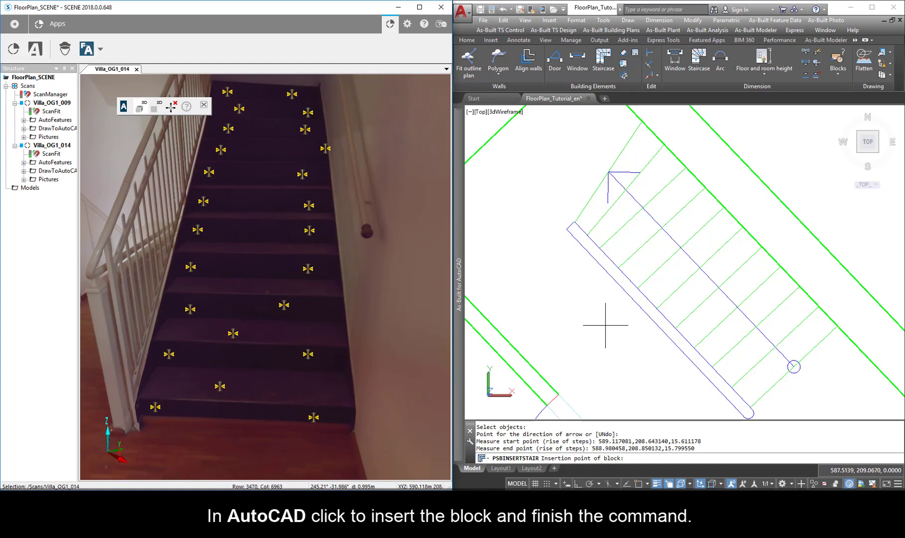
{"action": "left_click", "coordinate": [595, 274]}
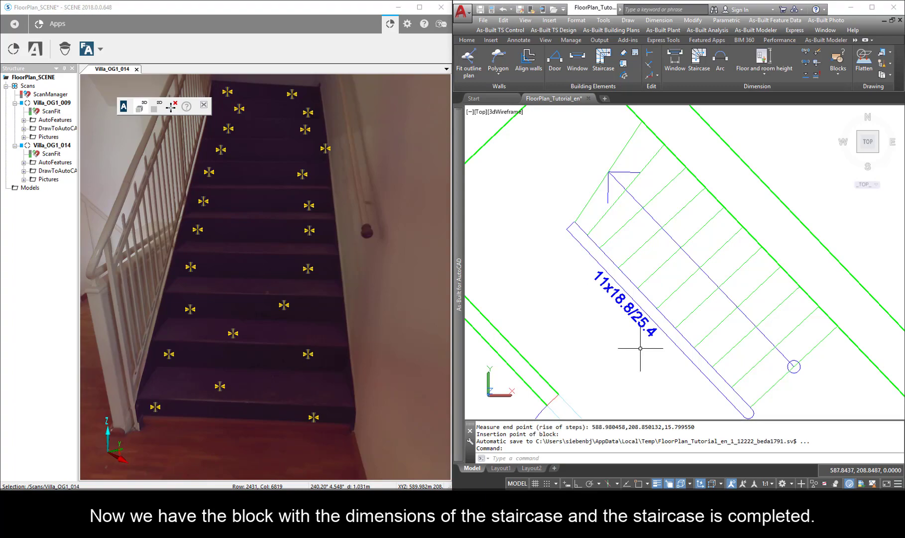
{"action": "scroll", "coordinate": [640, 349], "scroll_direction": "down", "scroll_amount": 5}
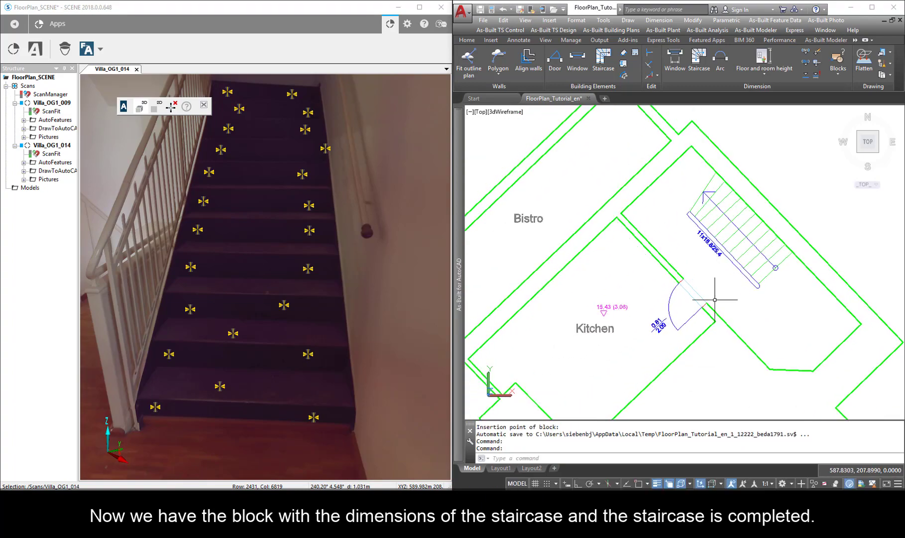